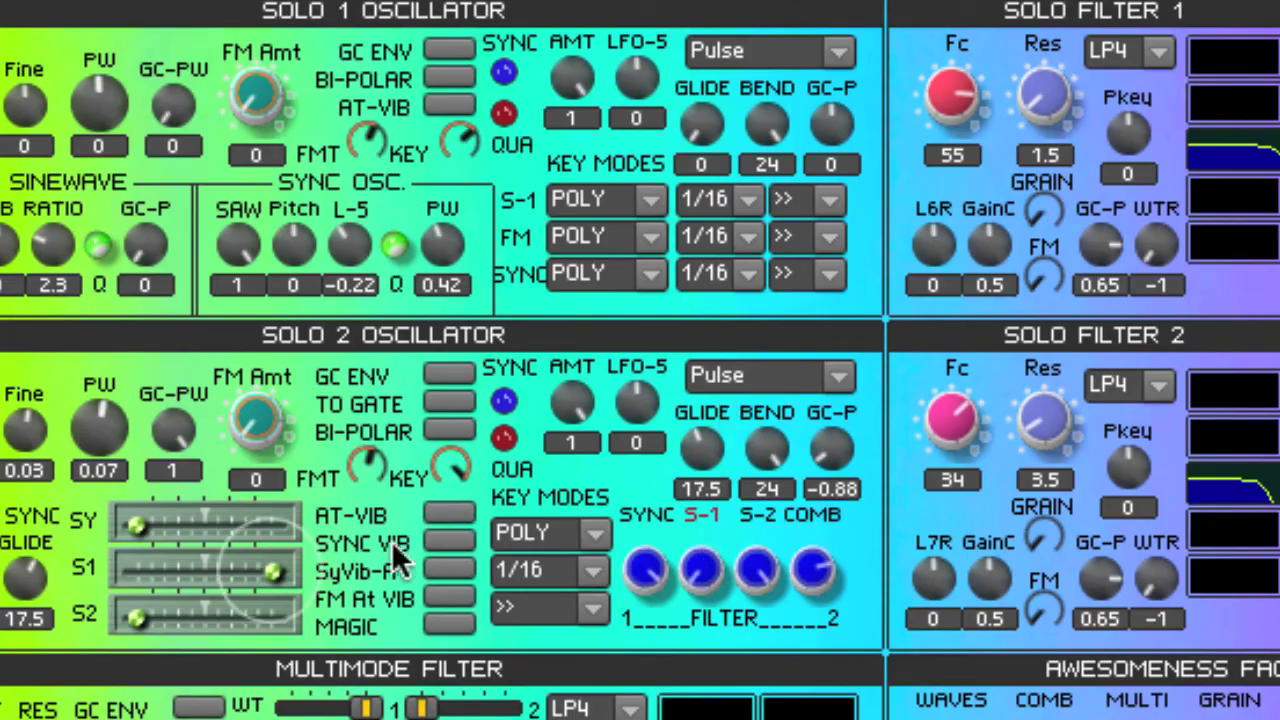
Set the S1 slider near maximum and route modulation source E1 to SOLO OSC 1-V in the first modulation slot
drag(264, 578, 232, 567)
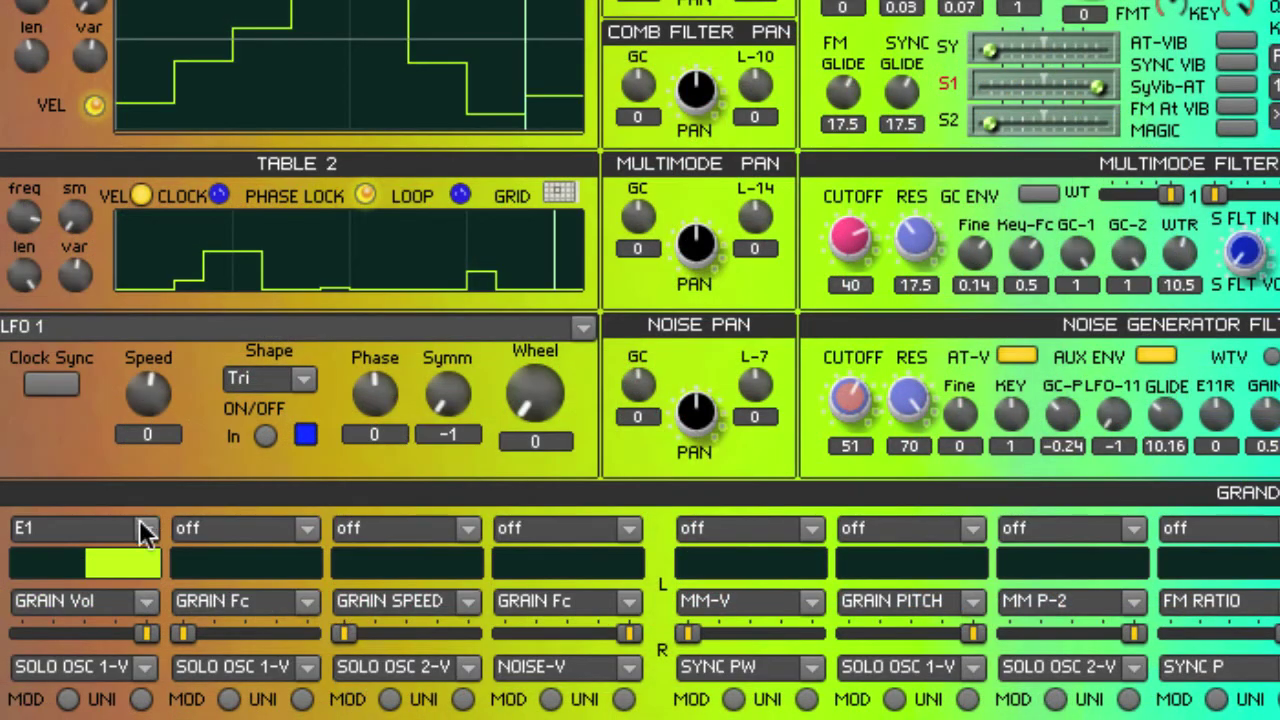
click(141, 528)
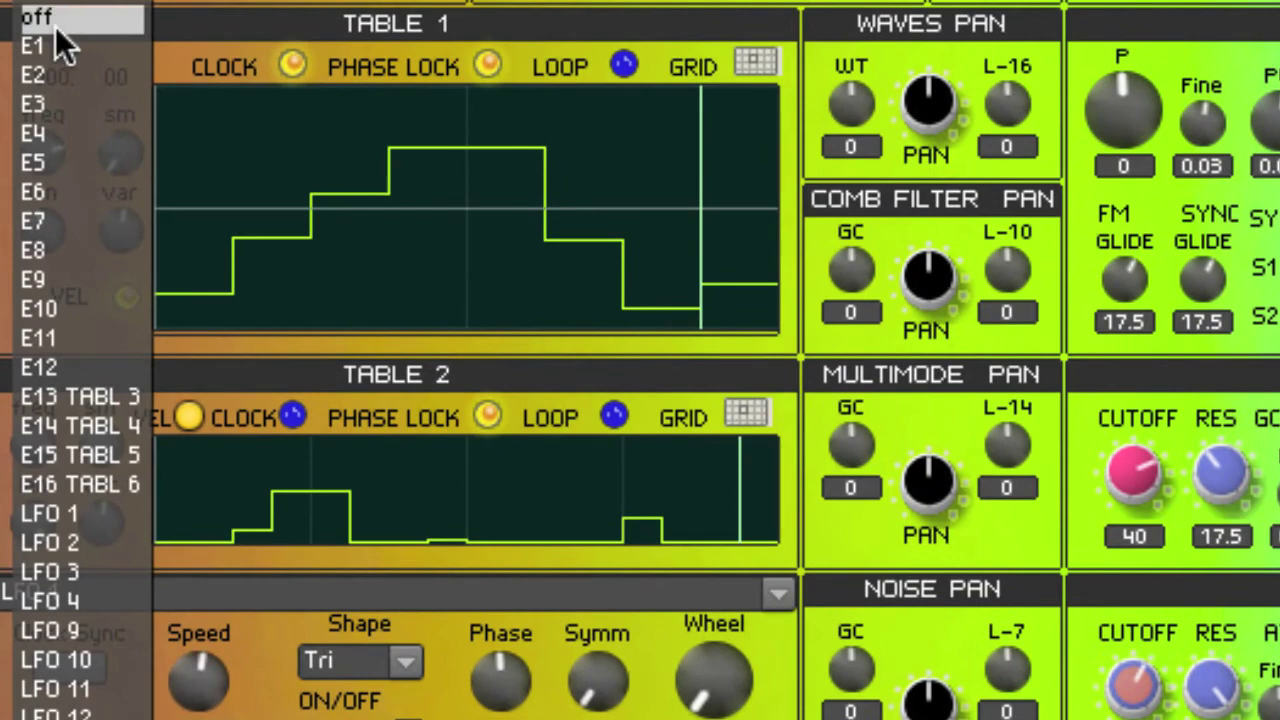
click(55, 50)
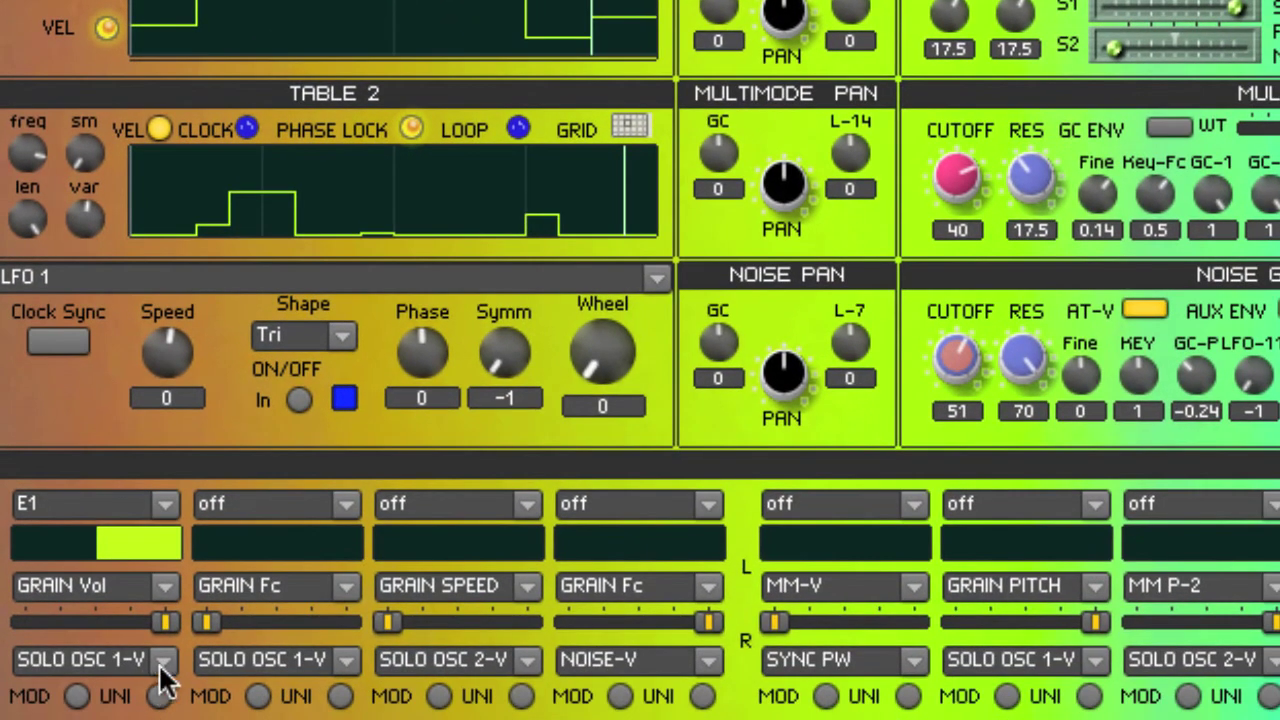
click(162, 662)
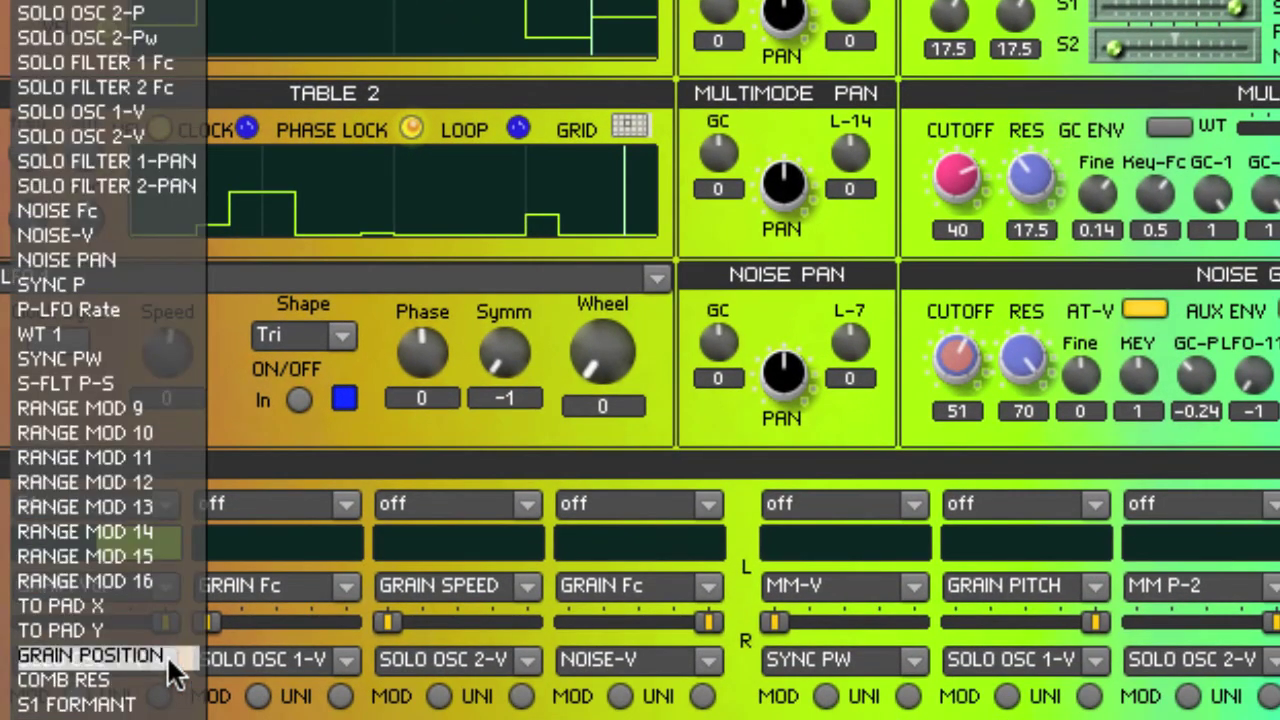
click(148, 117)
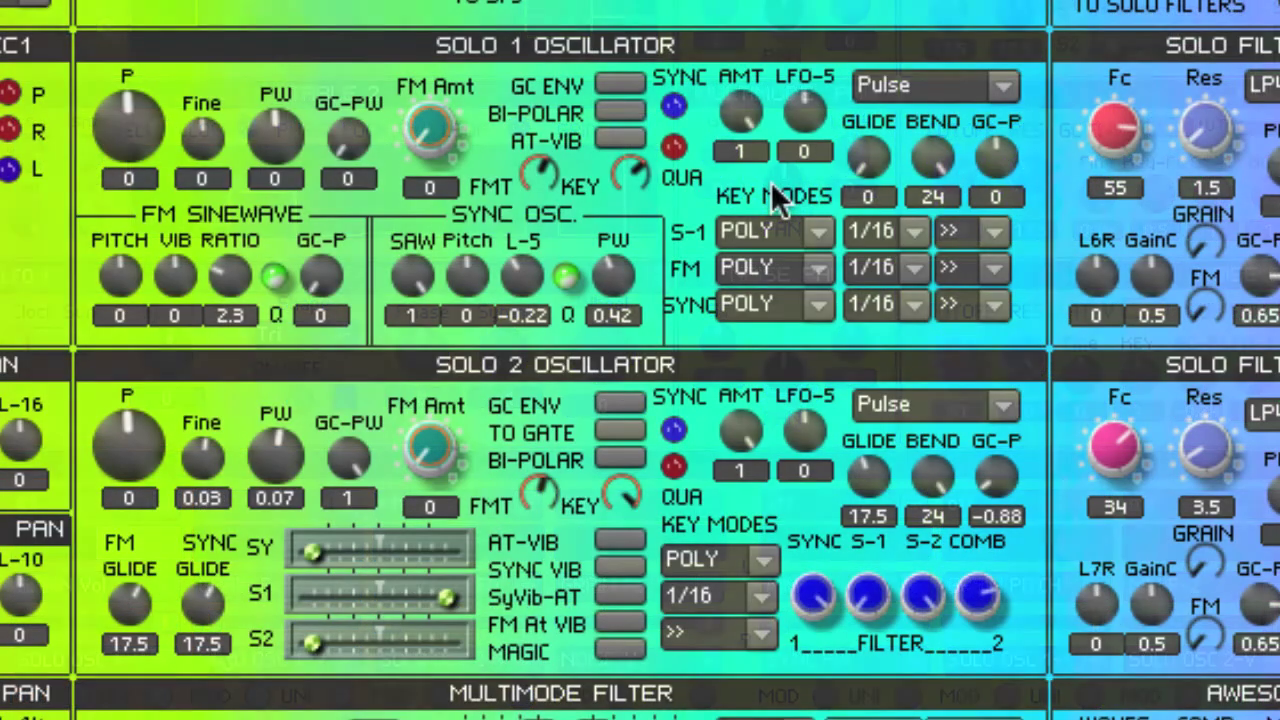
Enable sync on the Solo 1 oscillator with AMT at 1, and route E2 to SOLO OSC 1 P in the second modulation slot
click(672, 106)
drag(736, 106, 748, 2)
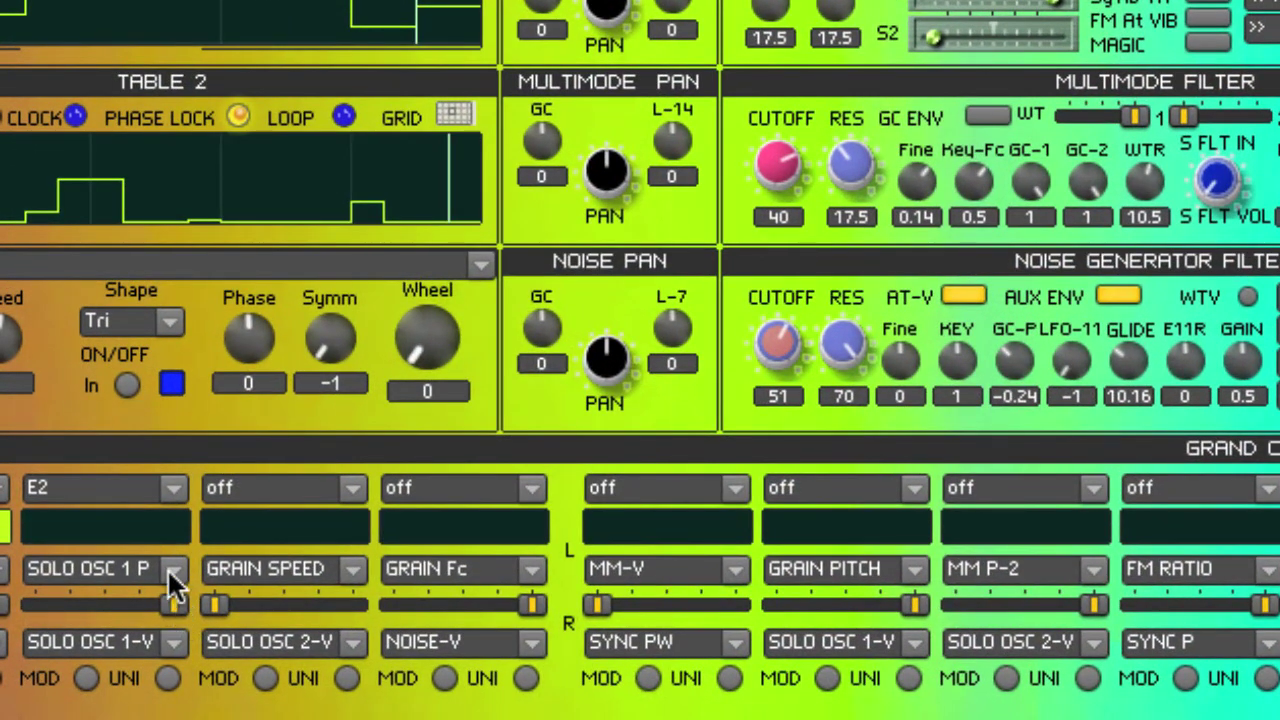
click(167, 570)
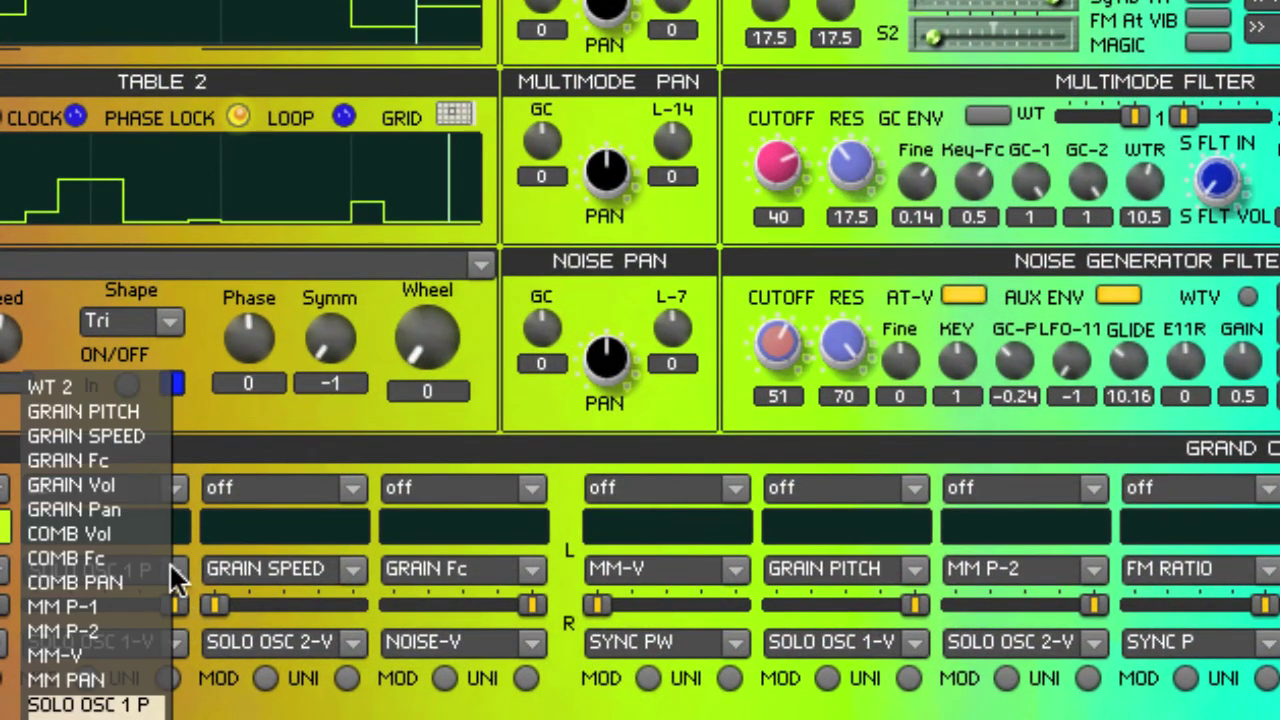
click(155, 704)
click(170, 487)
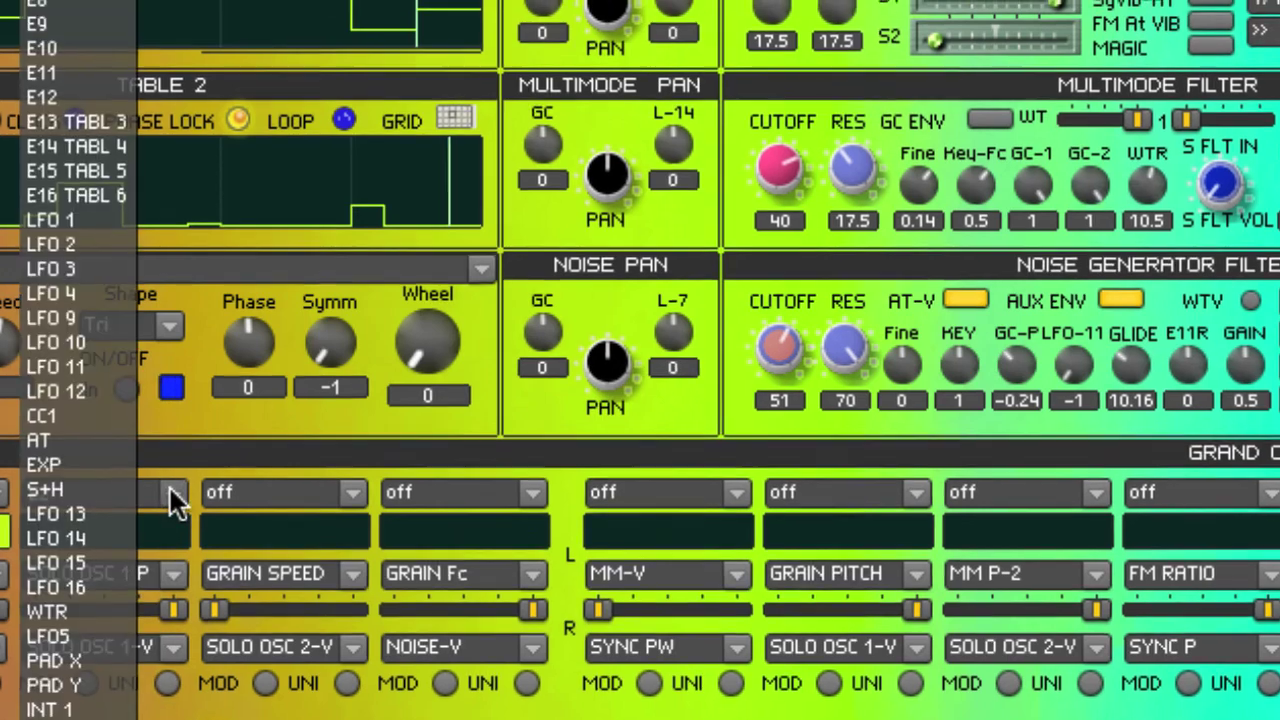
click(44, 64)
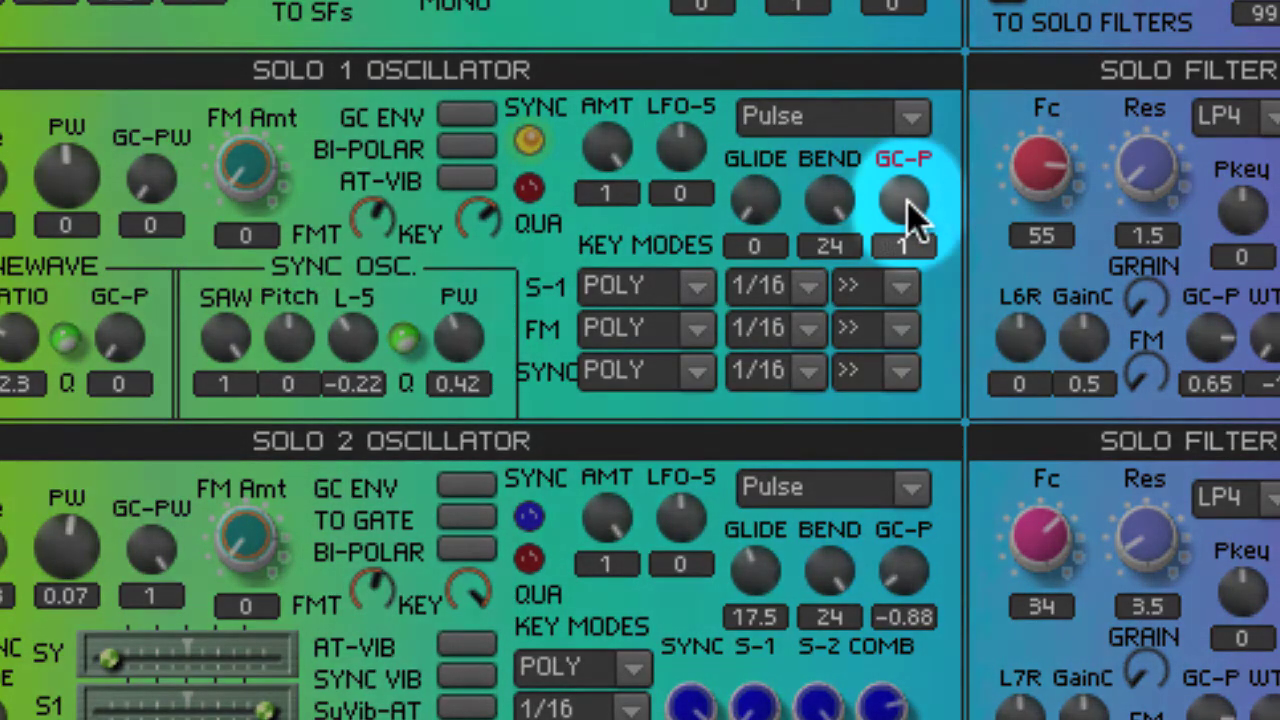
Set the Solo 1 oscillator's GC-P to 1, switch the sync voice to mono and set SYNC GLIDE to 0
drag(907, 202, 952, 160)
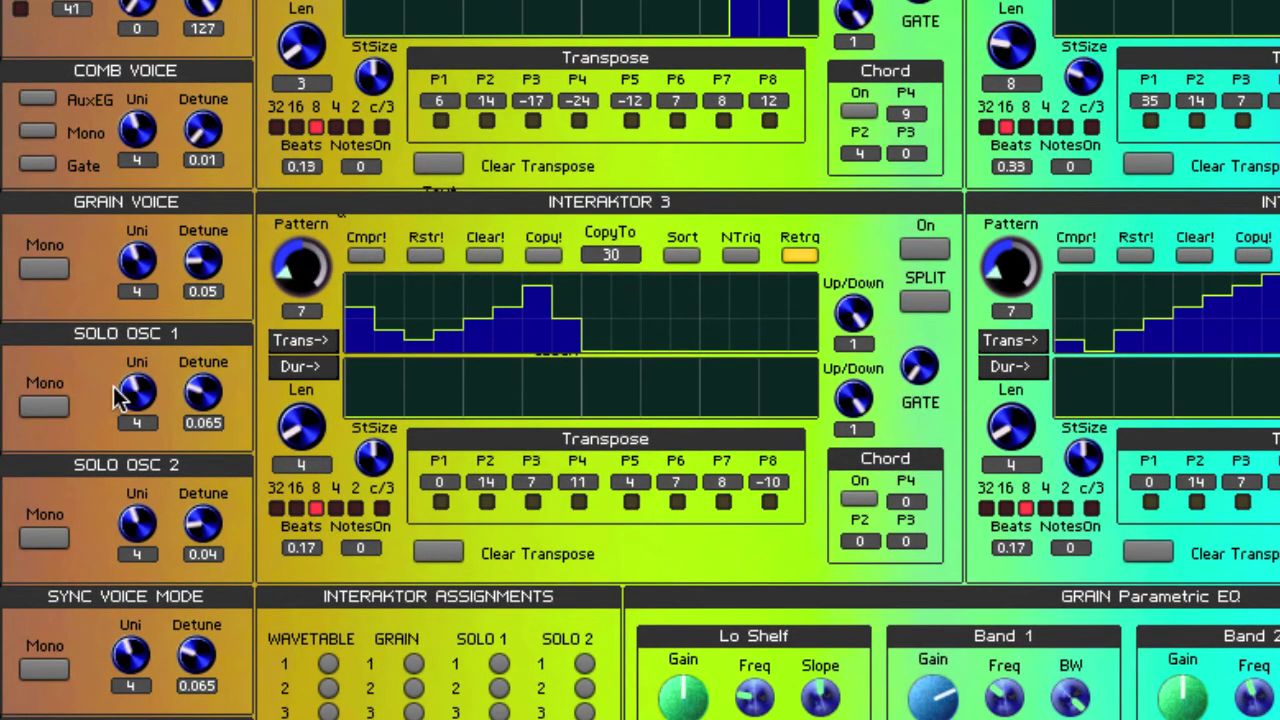
click(50, 677)
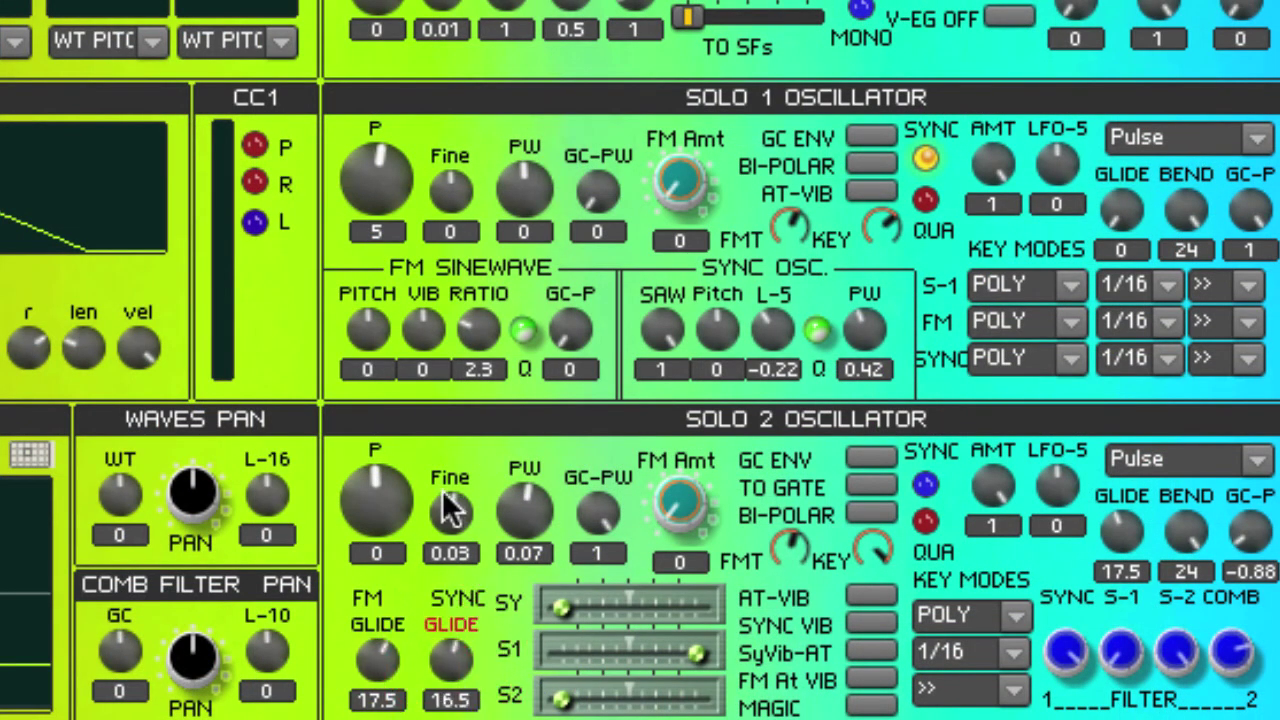
drag(450, 655, 445, 705)
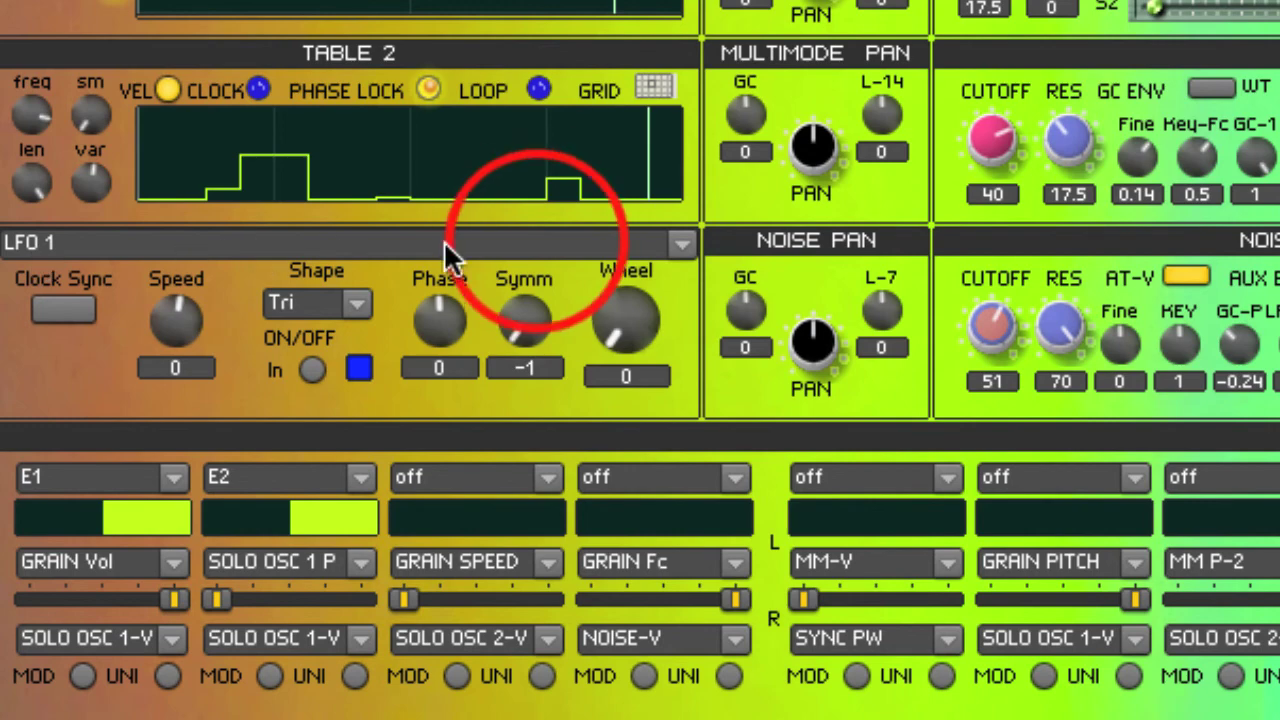
Show the SAMPLE AND HOLD module in place of LFO 1 and set its clock source to LFO 9
click(535, 243)
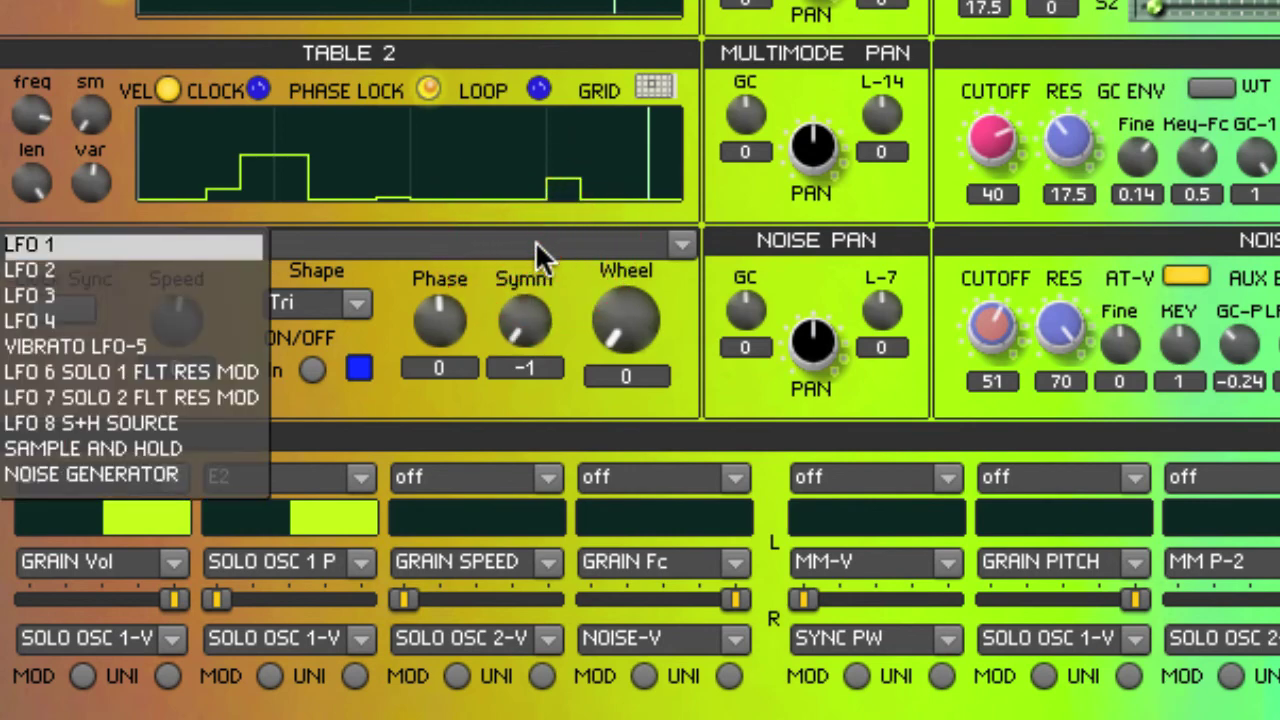
click(188, 440)
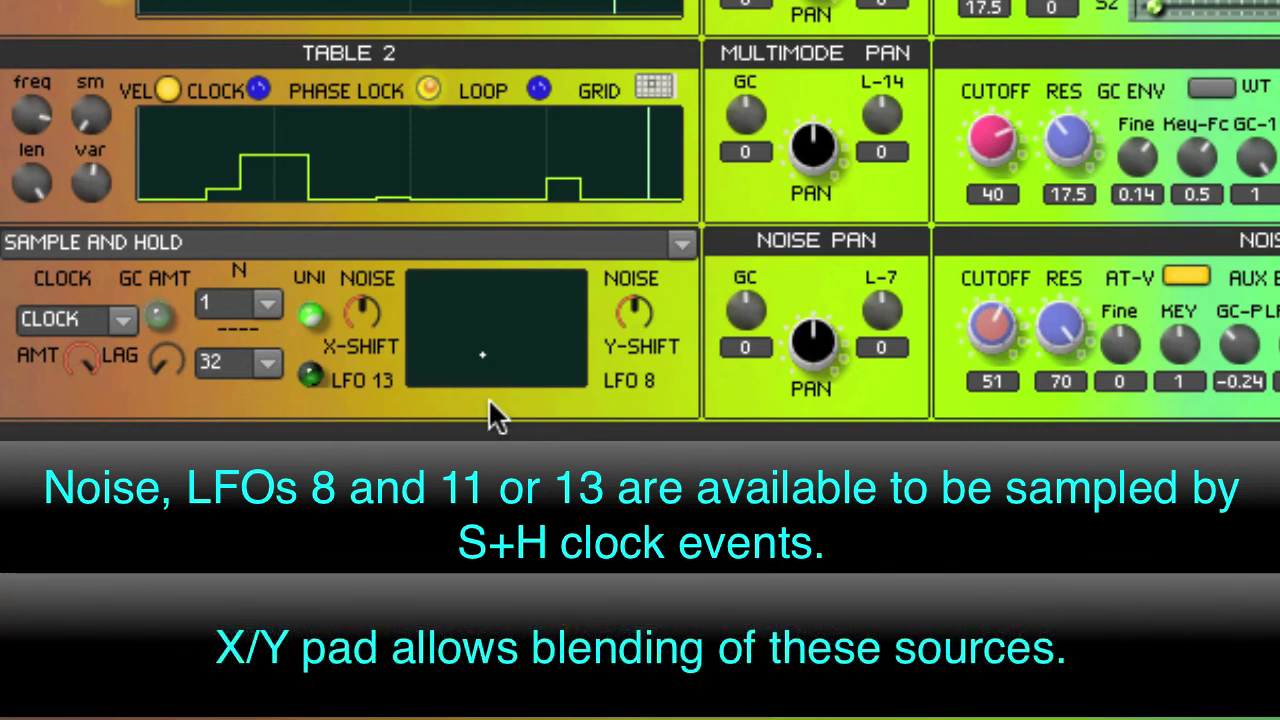
click(310, 377)
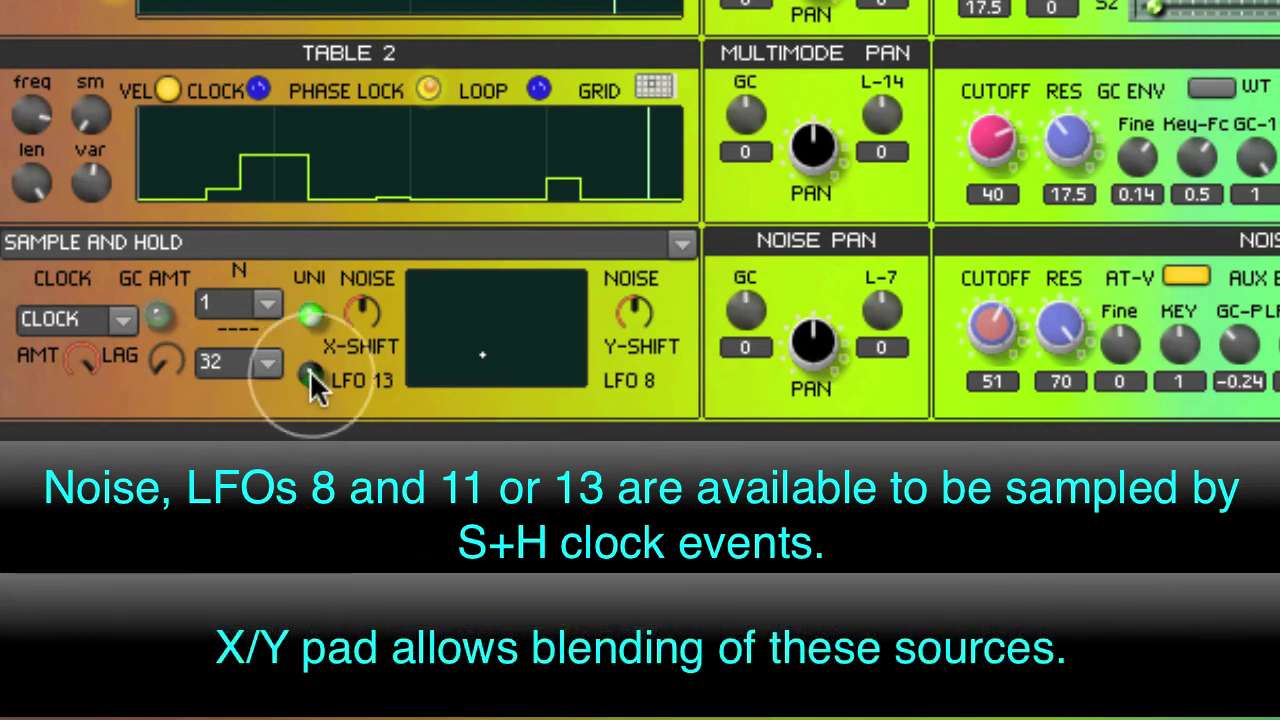
click(311, 375)
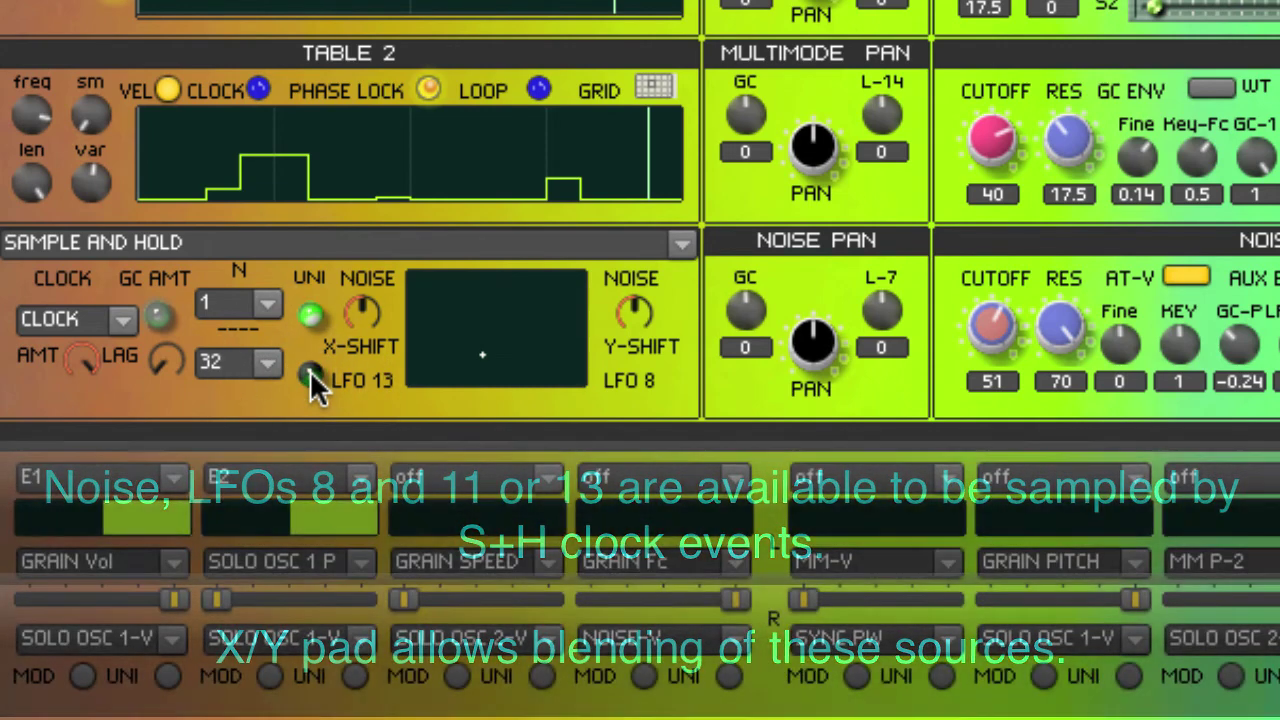
click(120, 319)
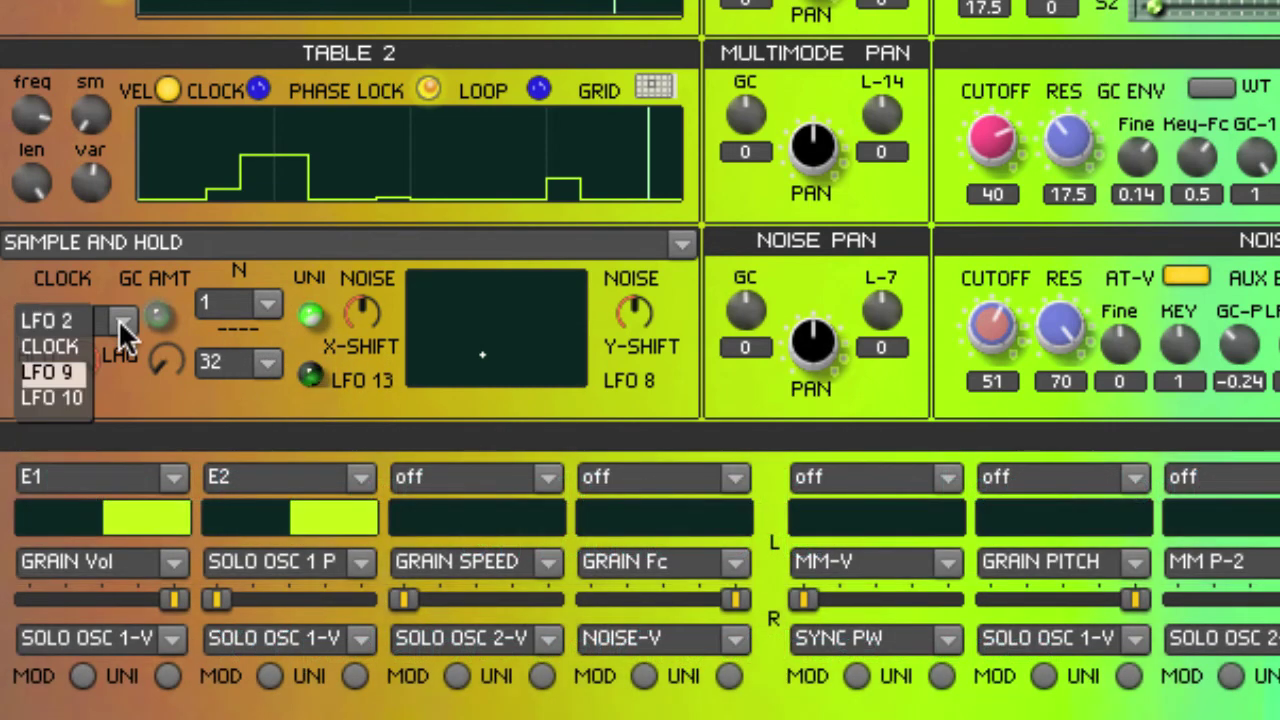
click(60, 372)
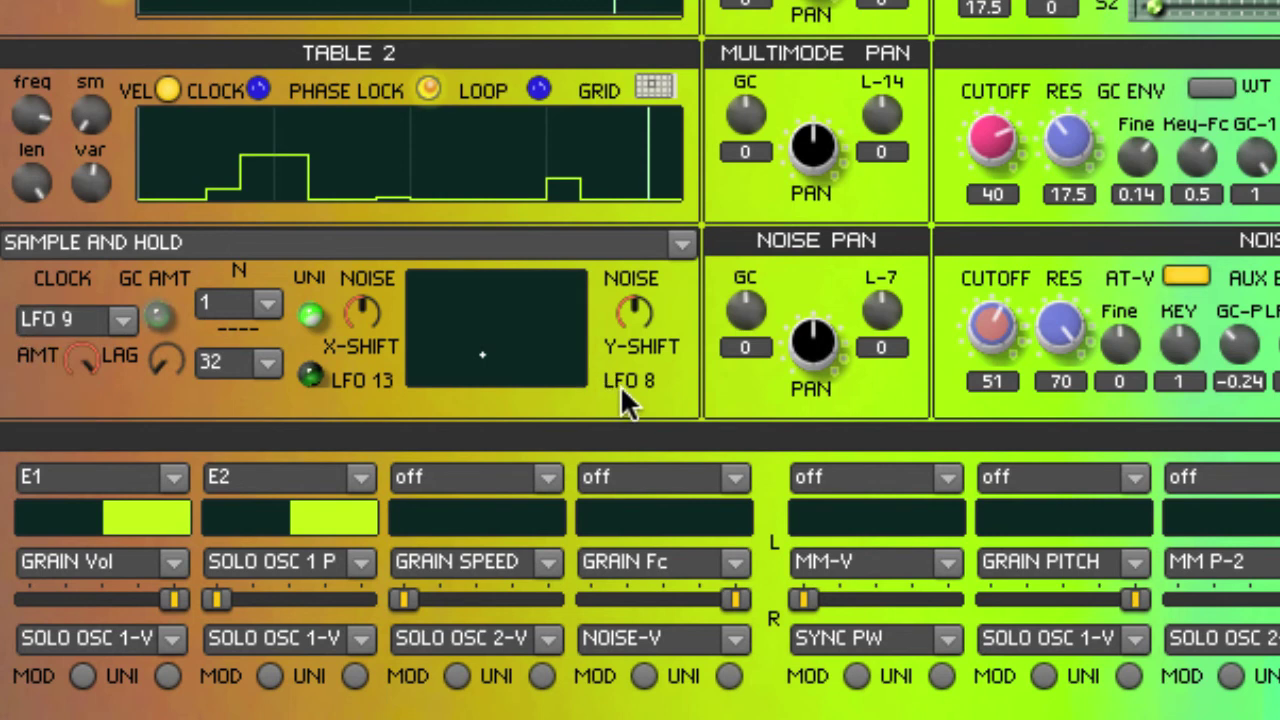
Turn on LFO 8 S+H SOURCE and set its Wheel amount to 0.83
click(450, 242)
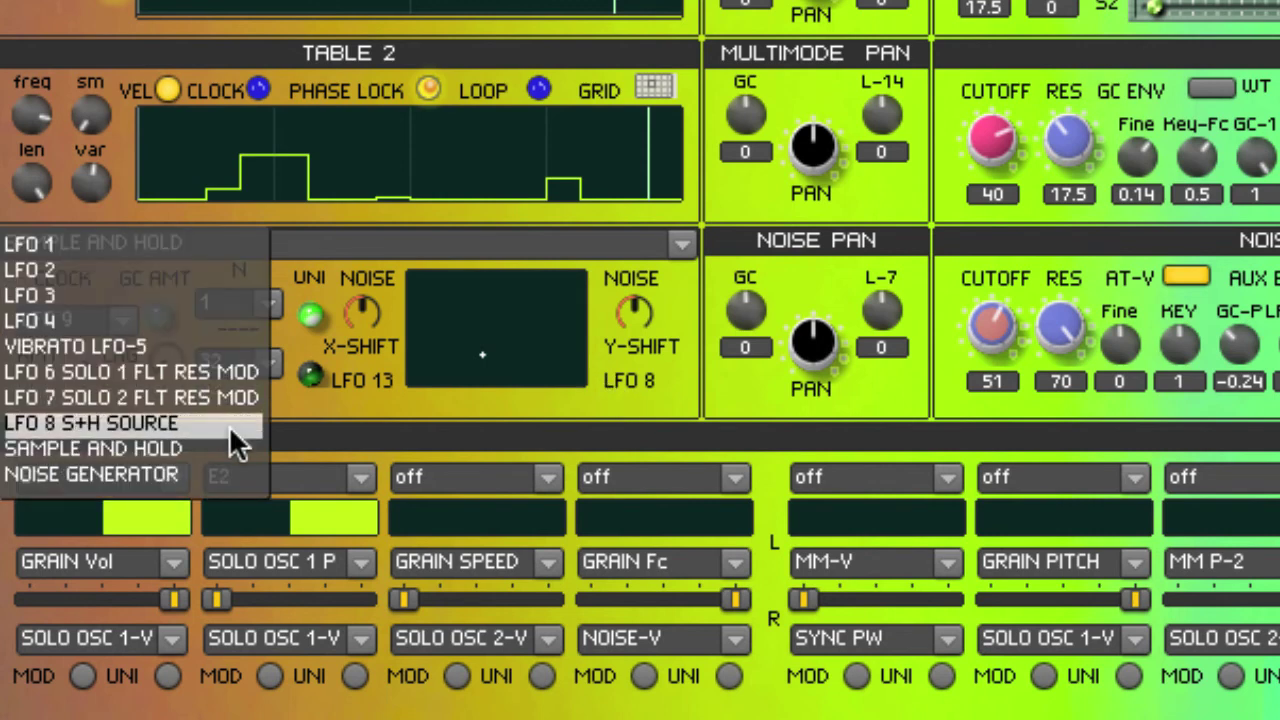
click(229, 425)
click(309, 370)
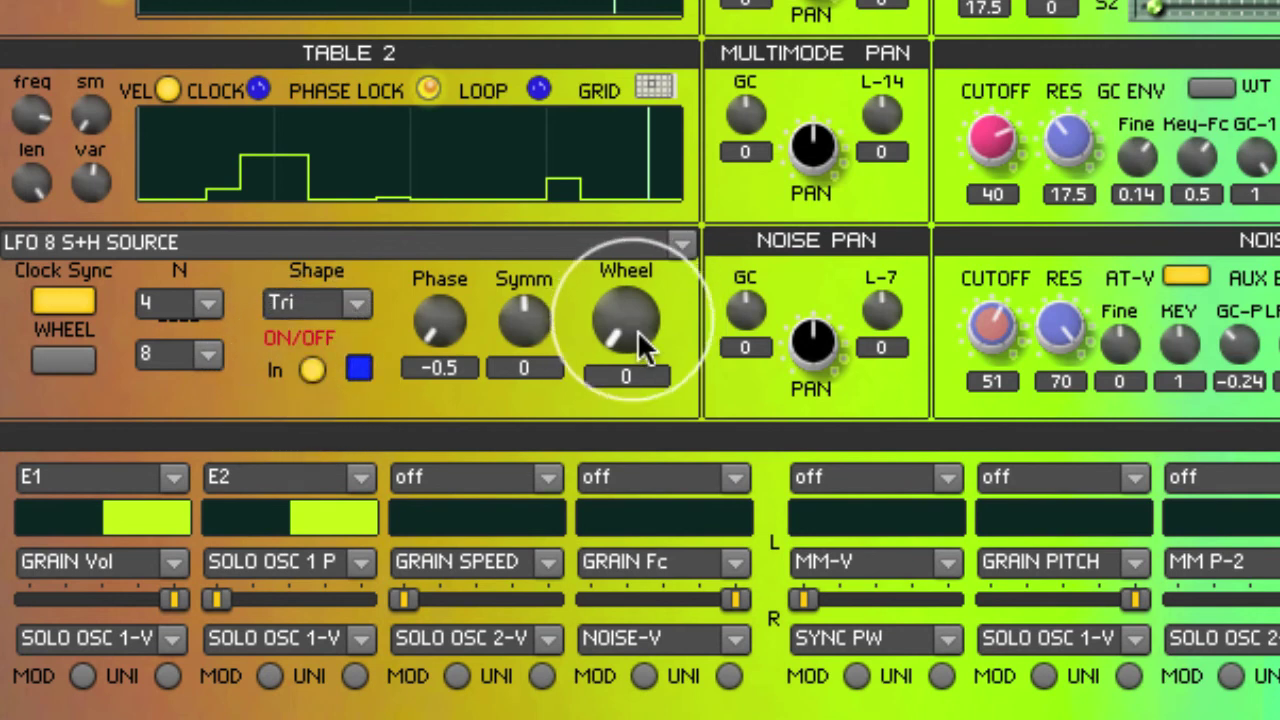
drag(640, 345, 665, 135)
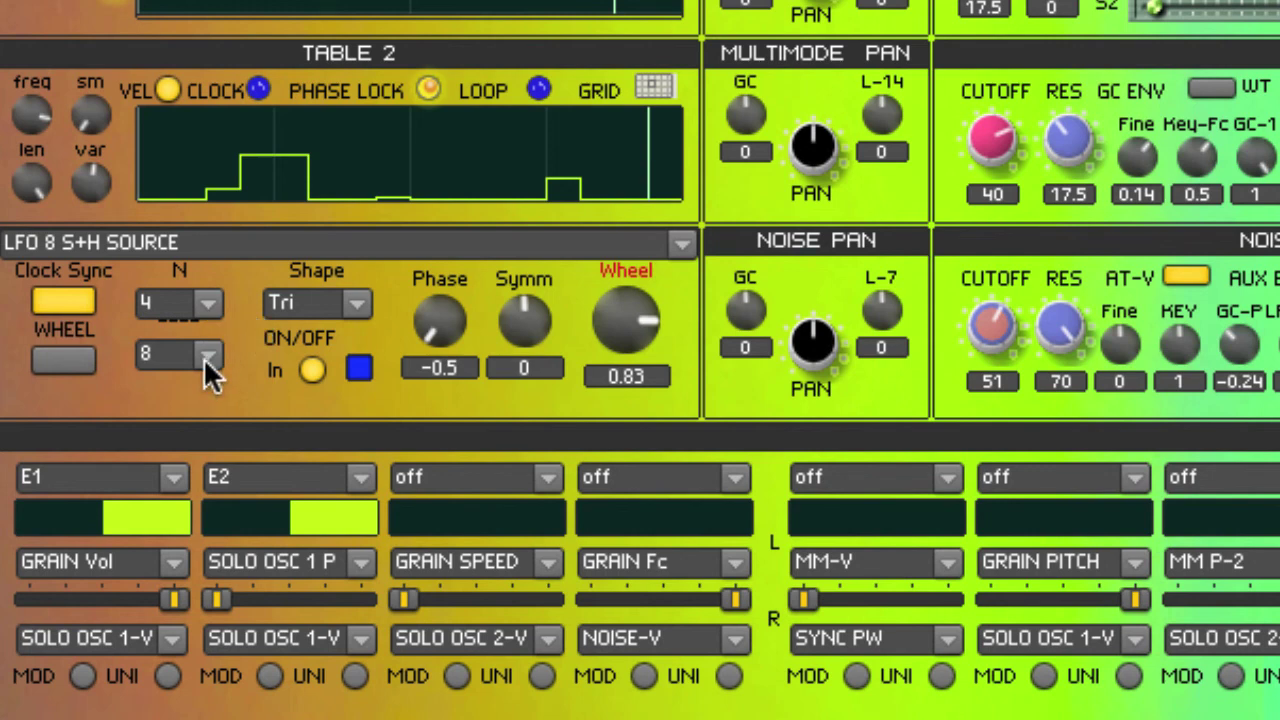
click(60, 299)
click(59, 298)
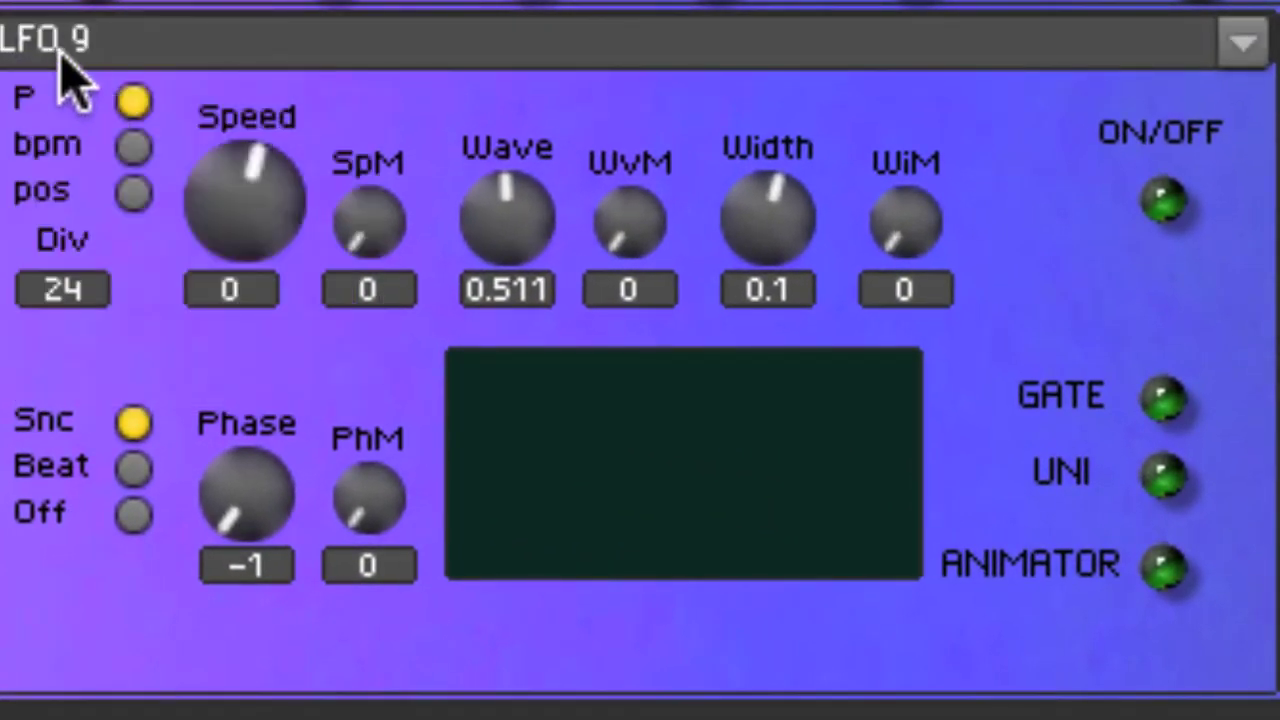
Turn on LFO 9 in bpm mode with Div set to 1 and Speed set to 12
click(1164, 206)
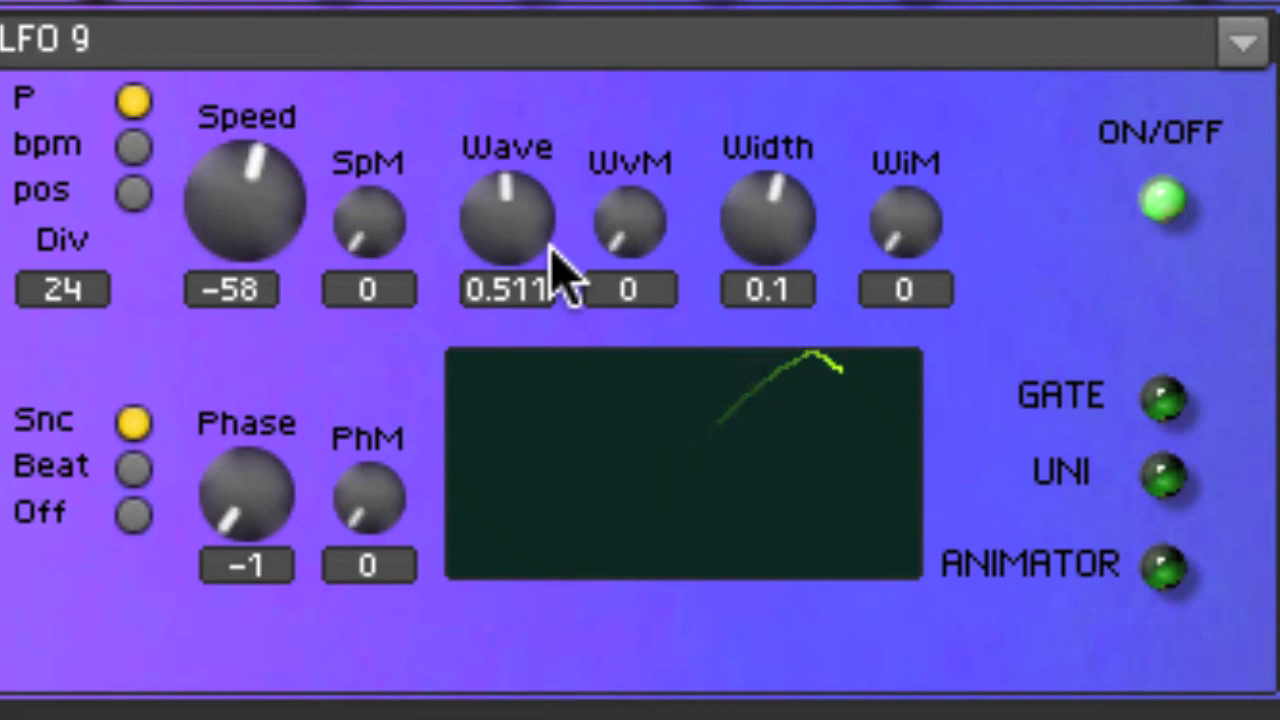
click(134, 150)
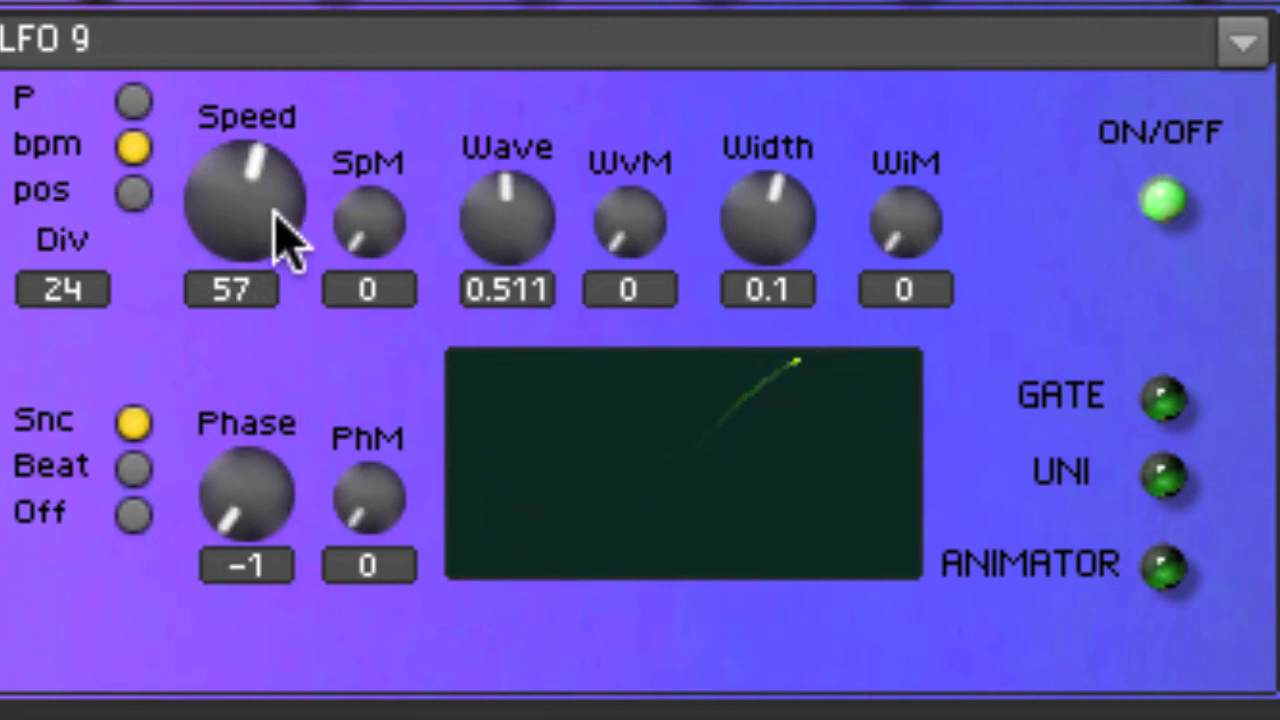
drag(230, 235, 286, 229)
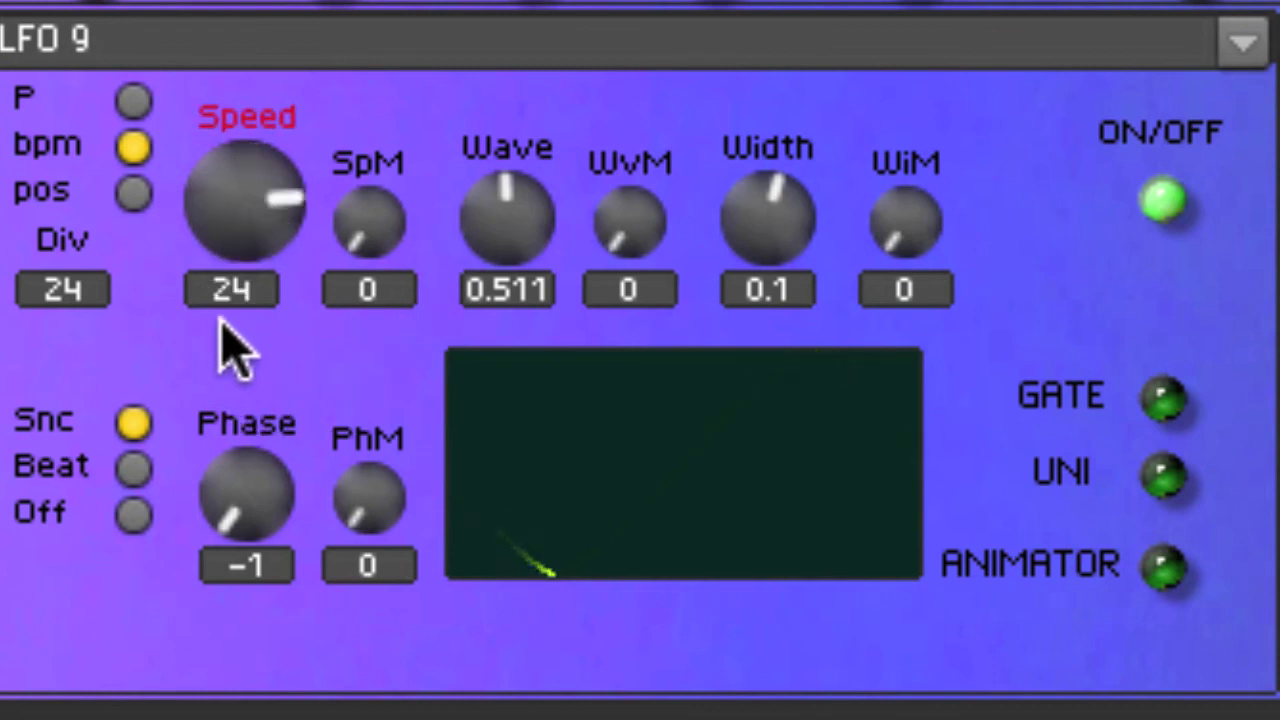
drag(62, 289, 36, 662)
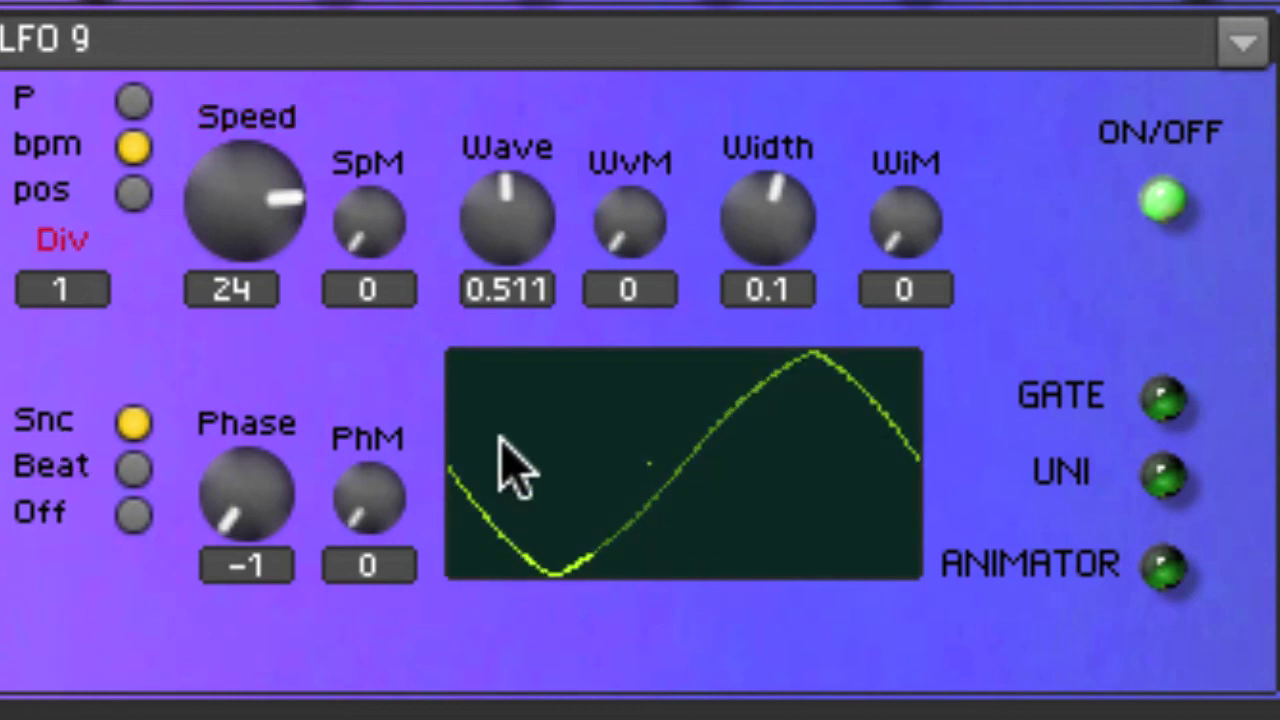
drag(263, 229, 257, 186)
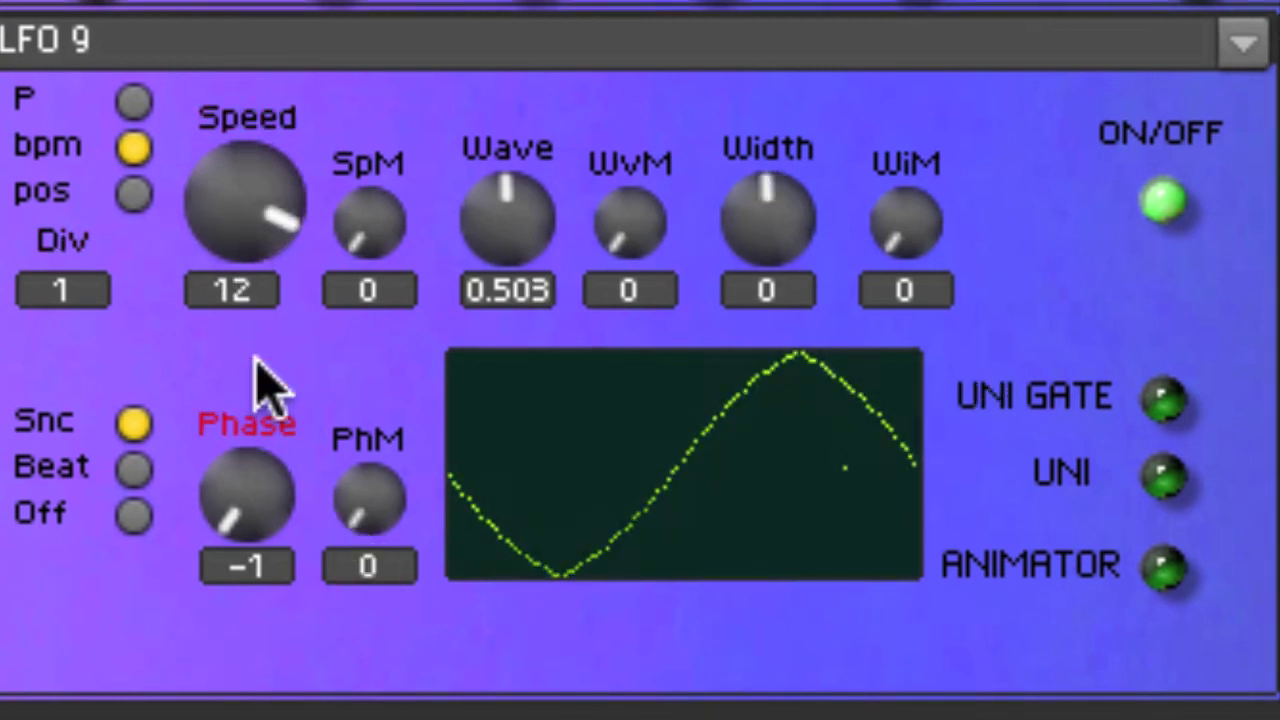
Shape LFO 9 with Wave 1, Width -1 and Phase -1, and enable its UNI GATE
drag(514, 266, 497, 165)
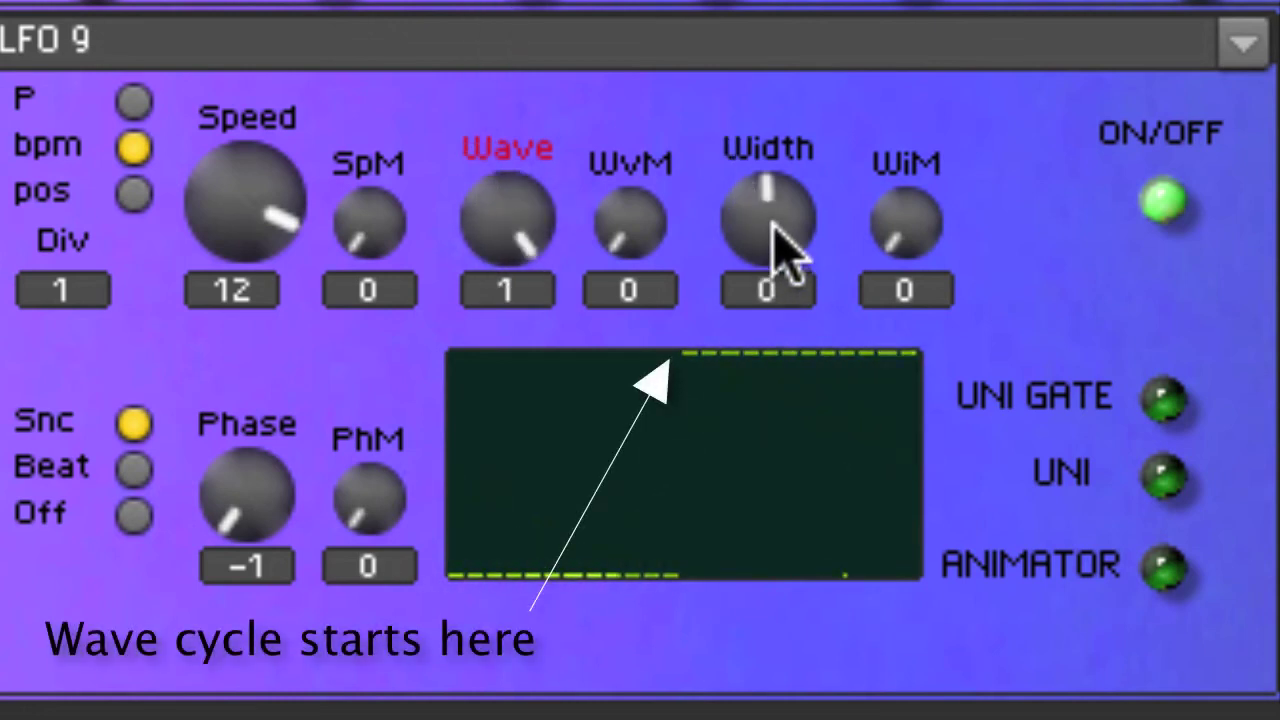
drag(771, 229, 783, 490)
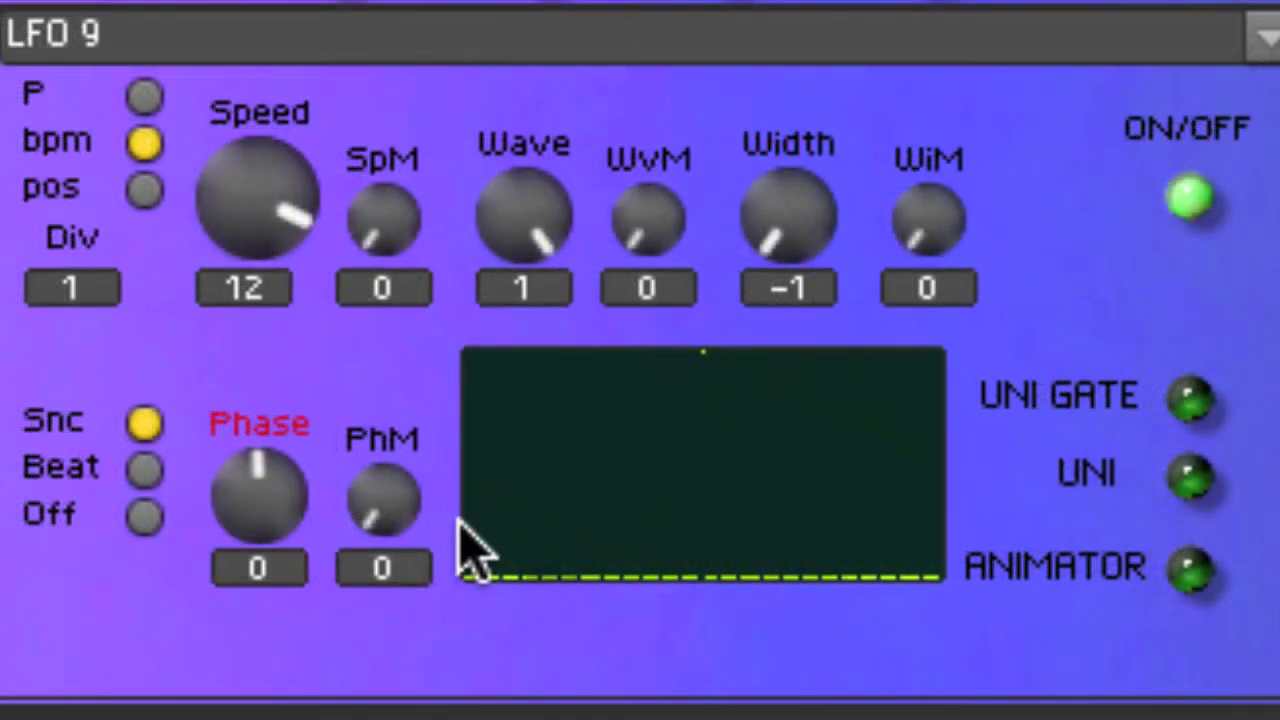
click(1191, 400)
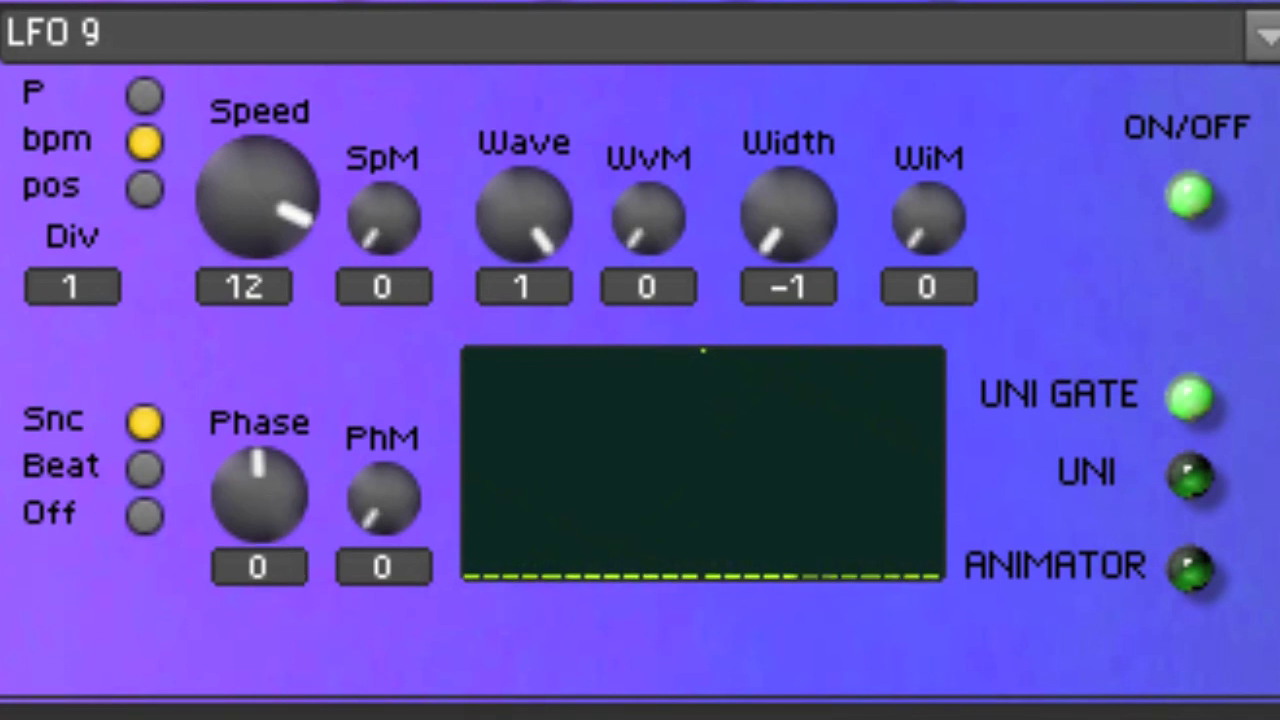
drag(260, 536, 262, 715)
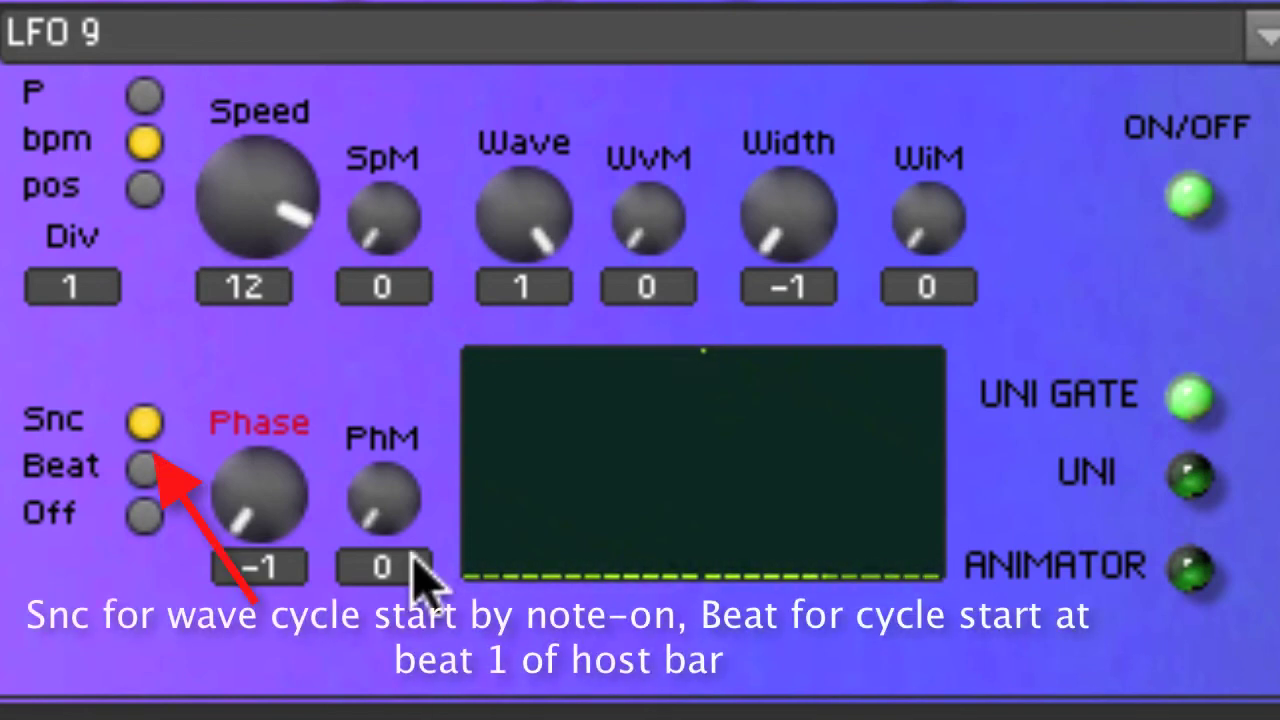
click(274, 515)
double_click(272, 514)
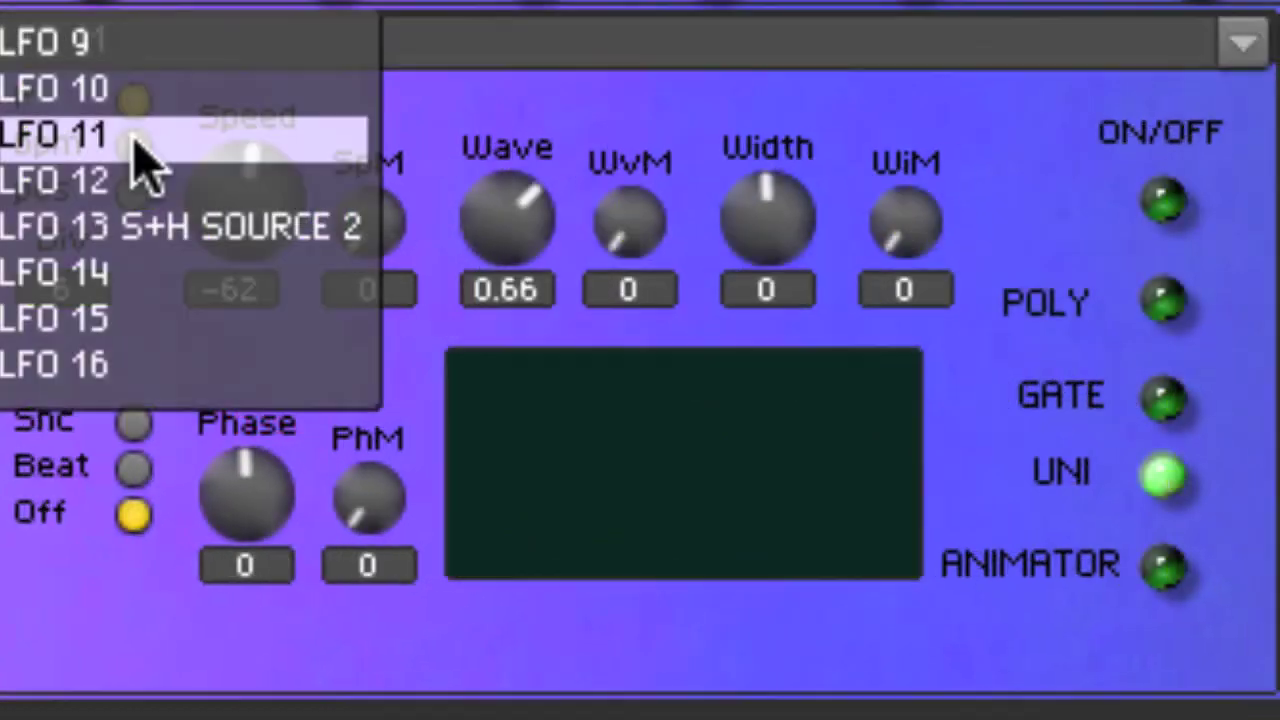
Turn on LFO 11 and LFO 13 S+H SOURCE 2
click(131, 136)
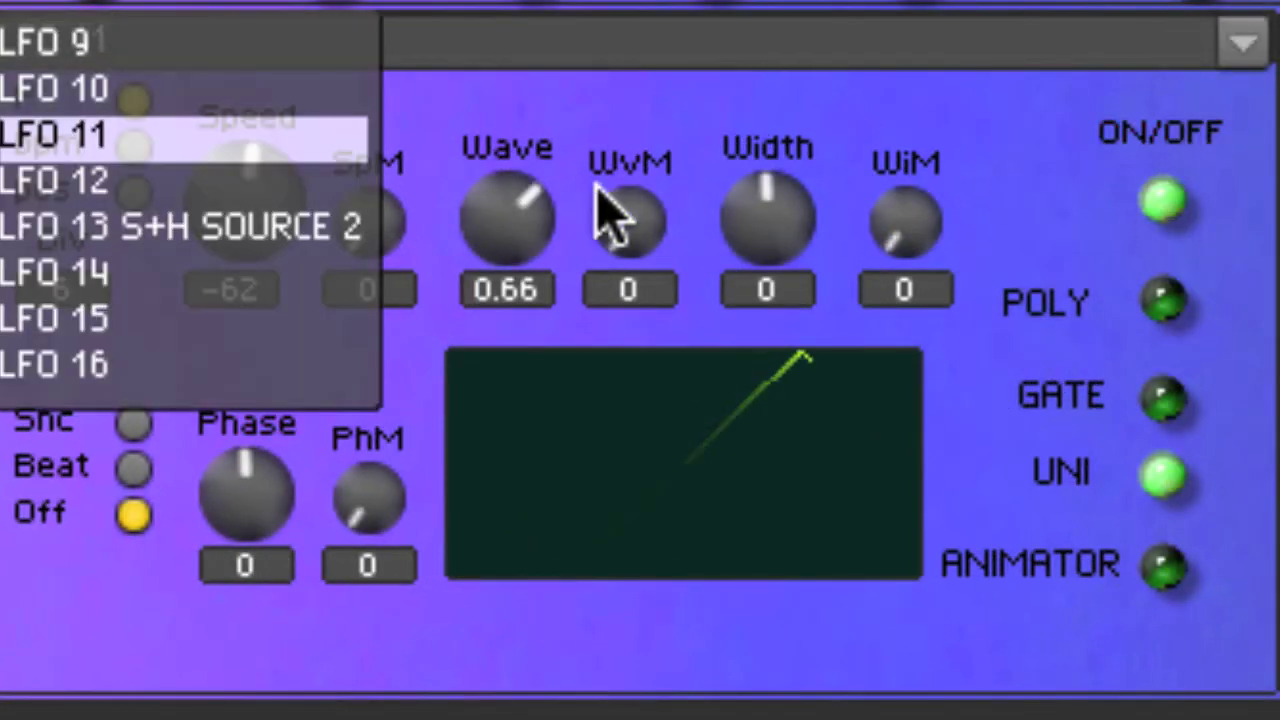
click(86, 223)
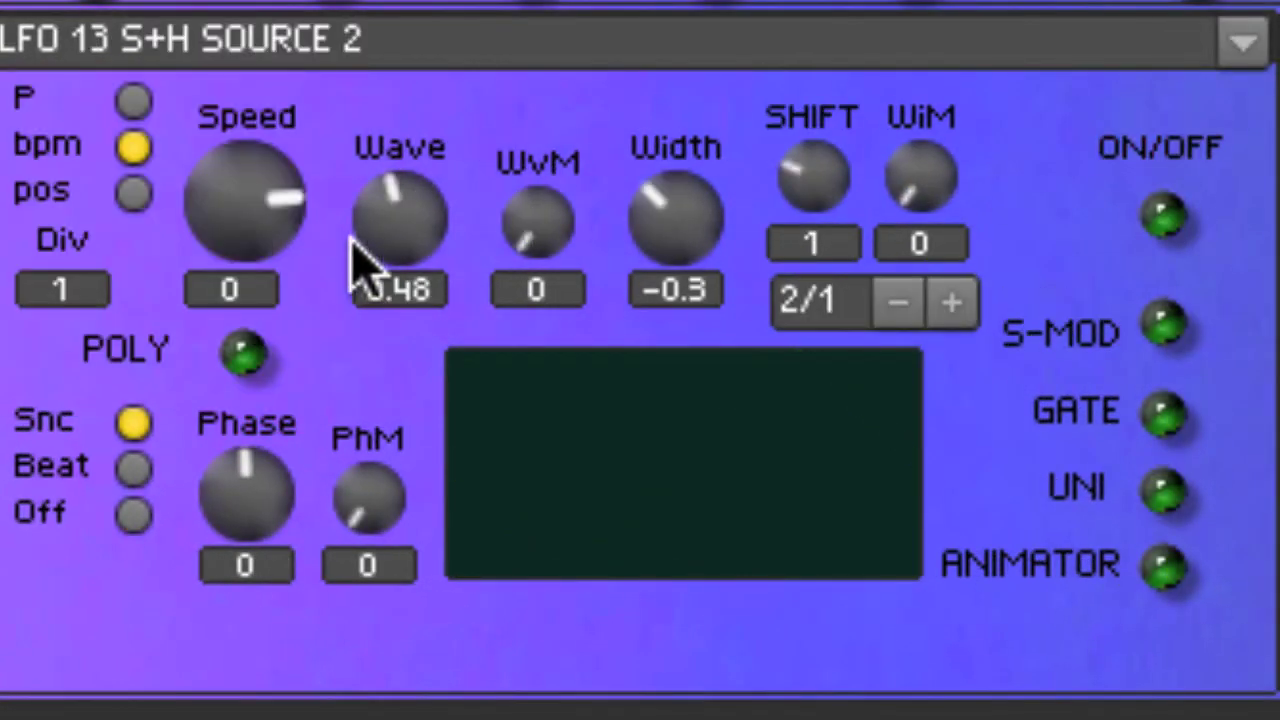
click(1168, 214)
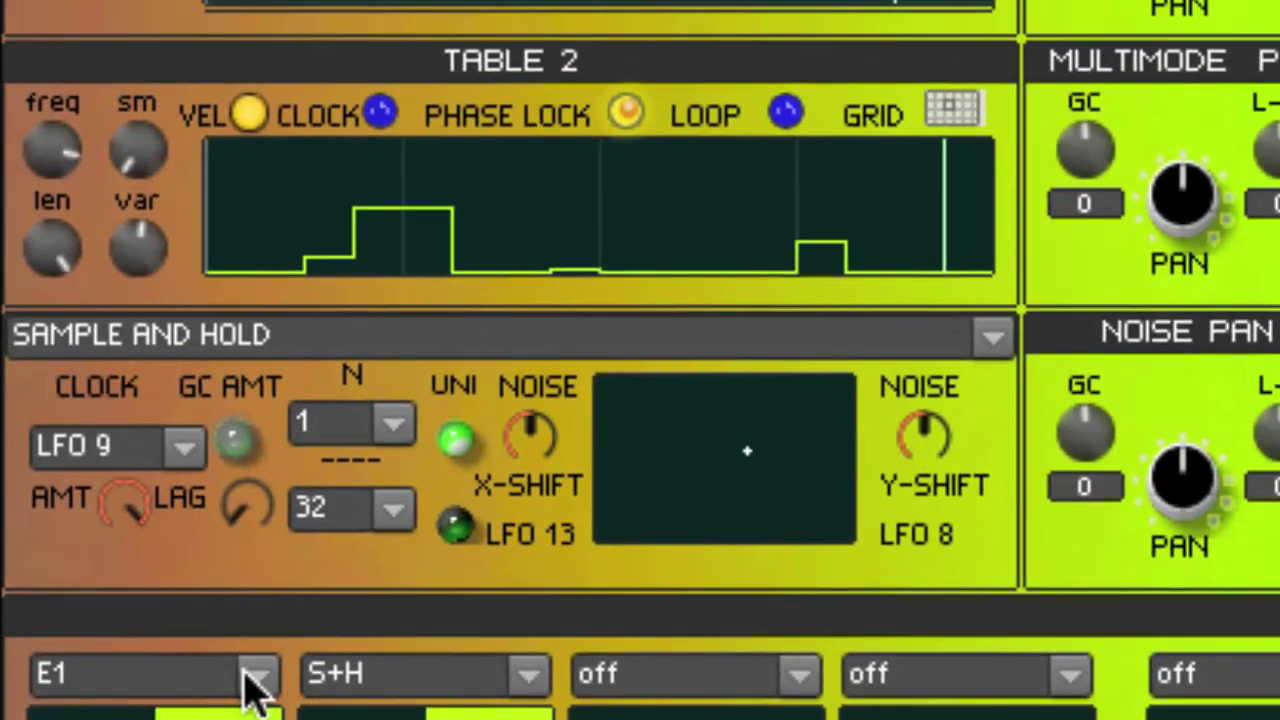
Load the LFO Saw Down preset into the breakpoint envelope, setting its ratio slider to 1:2 and switching on UG
click(290, 610)
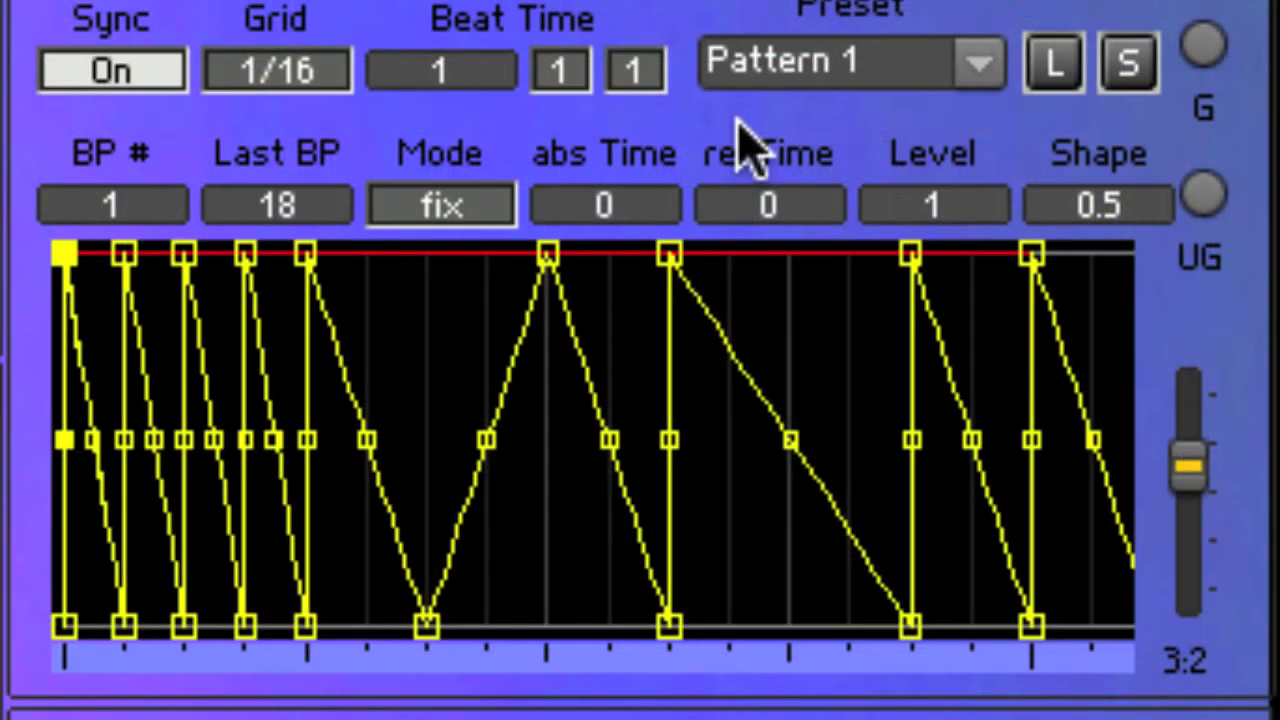
click(978, 64)
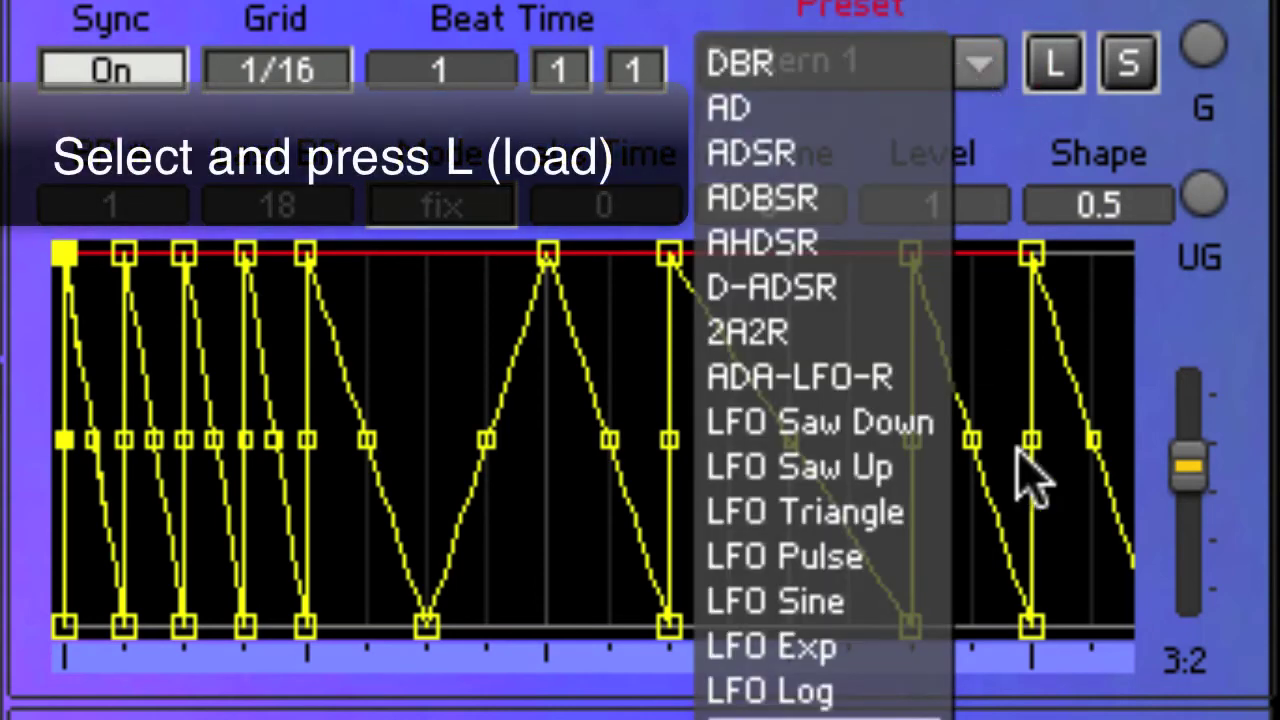
click(881, 430)
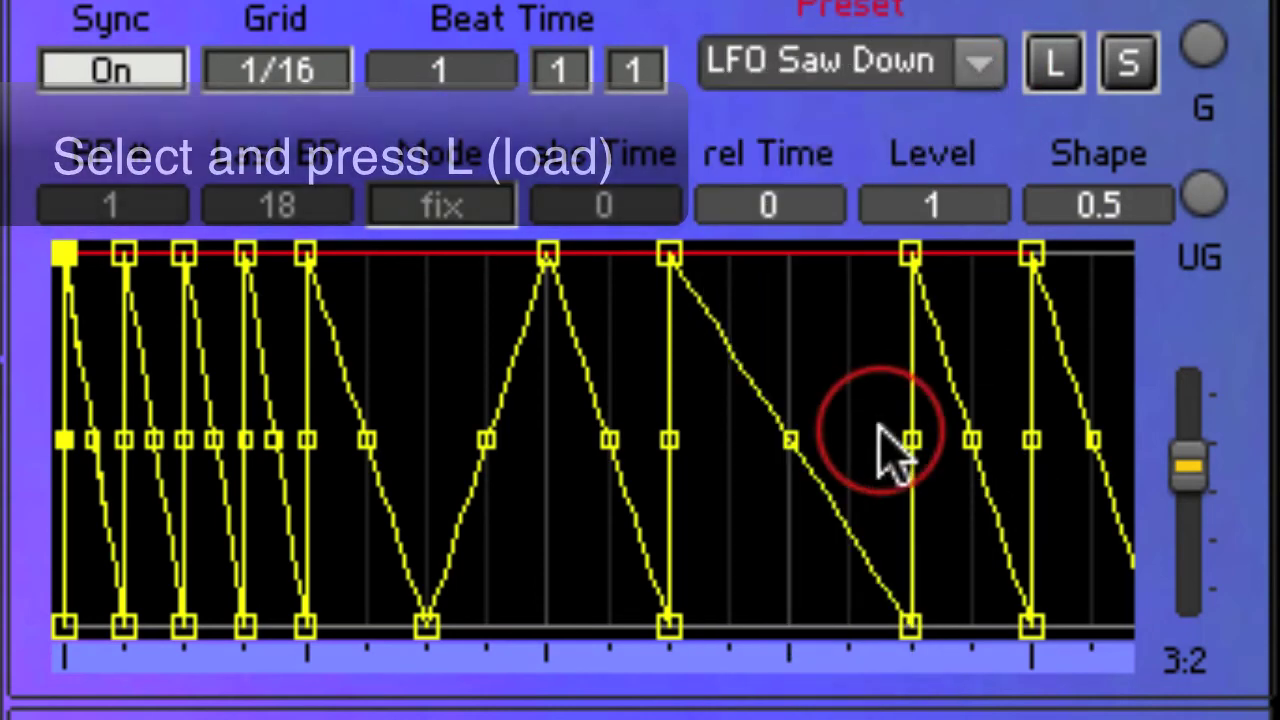
click(1057, 78)
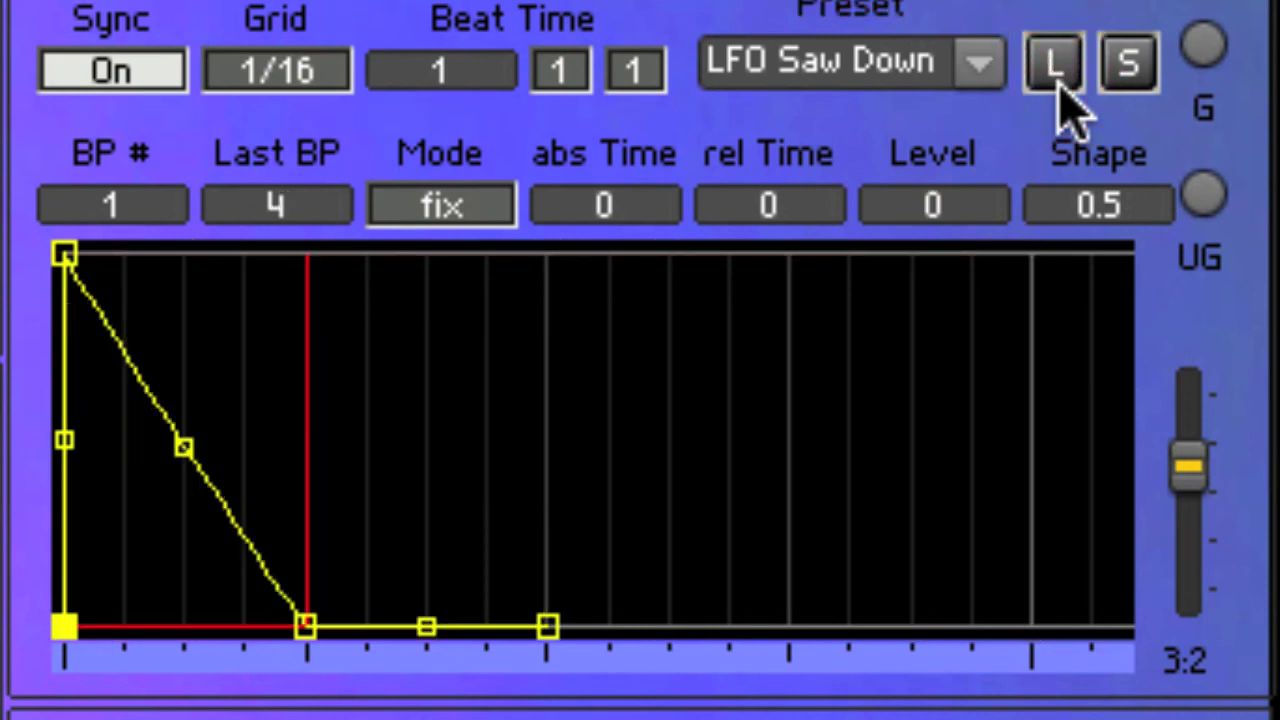
drag(1186, 462, 1180, 380)
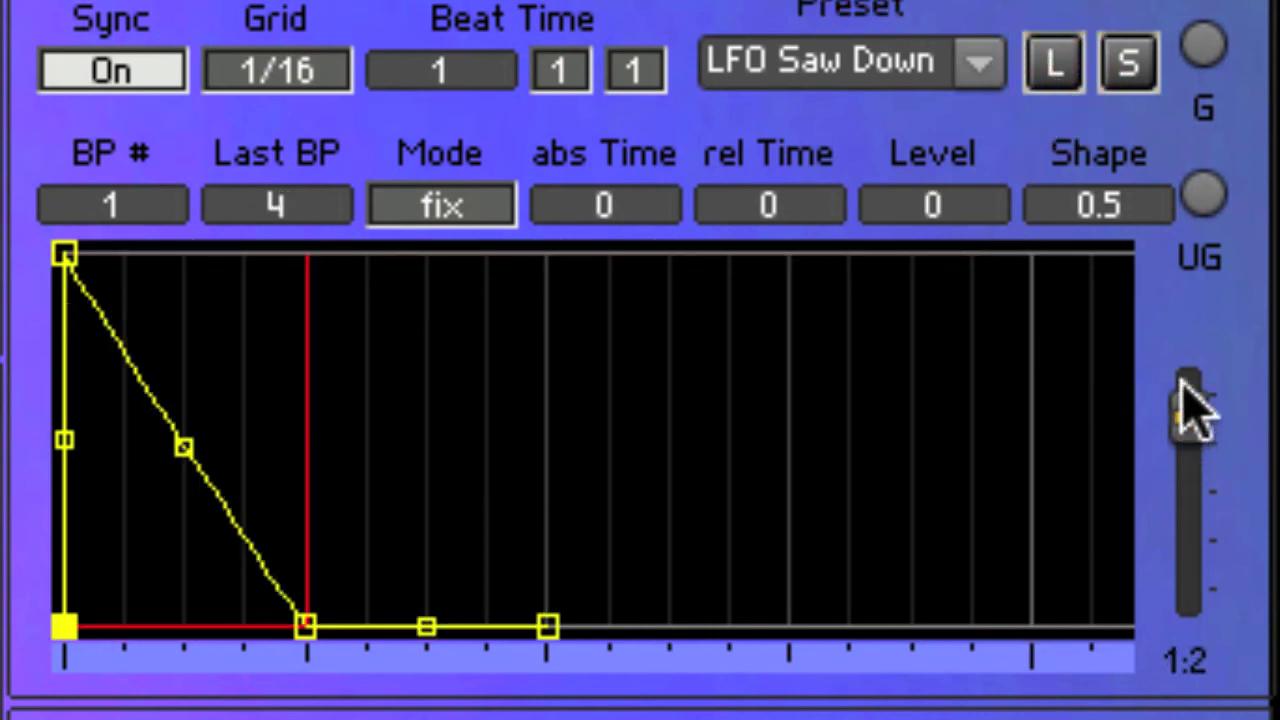
click(1206, 193)
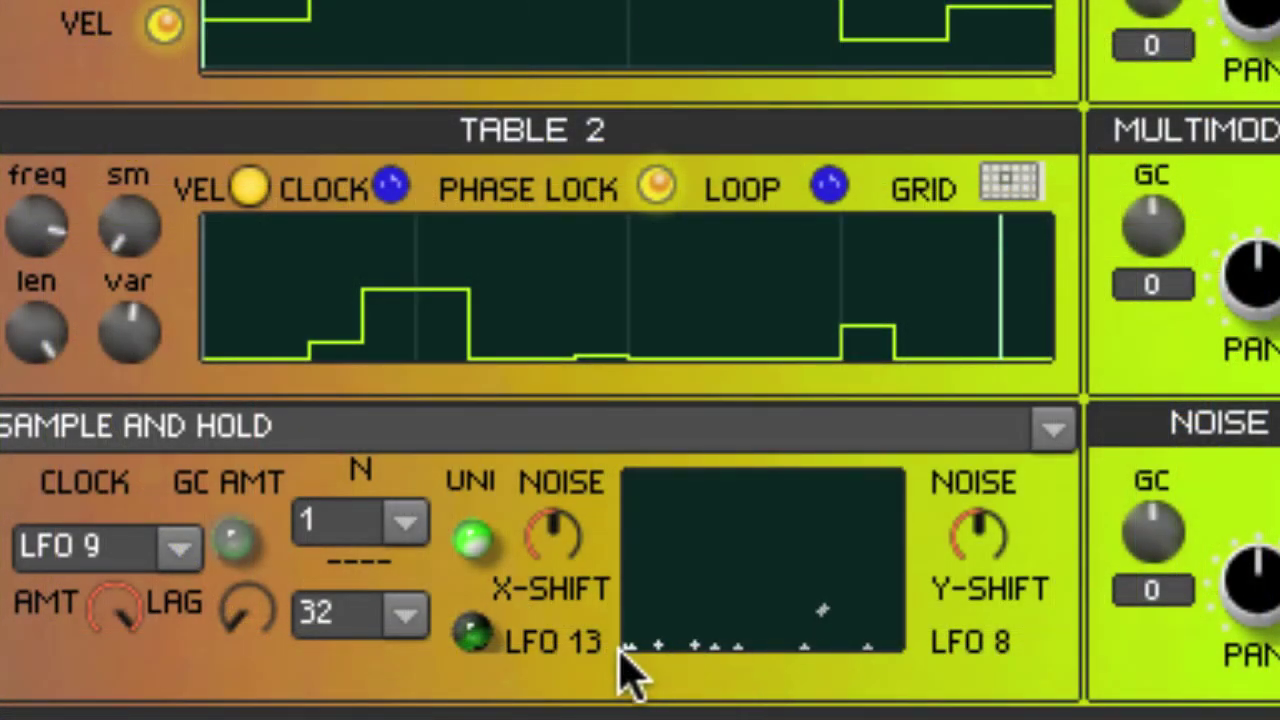
mouse_move(620, 648)
mouse_down()
mouse_move(726, 566)
mouse_move(800, 566)
mouse_move(804, 548)
mouse_move(709, 520)
mouse_move(720, 550)
mouse_move(791, 574)
mouse_move(846, 560)
mouse_move(860, 529)
mouse_move(820, 522)
mouse_move(768, 566)
mouse_move(634, 626)
mouse_move(612, 660)
mouse_move(651, 677)
mouse_move(897, 700)
mouse_up()
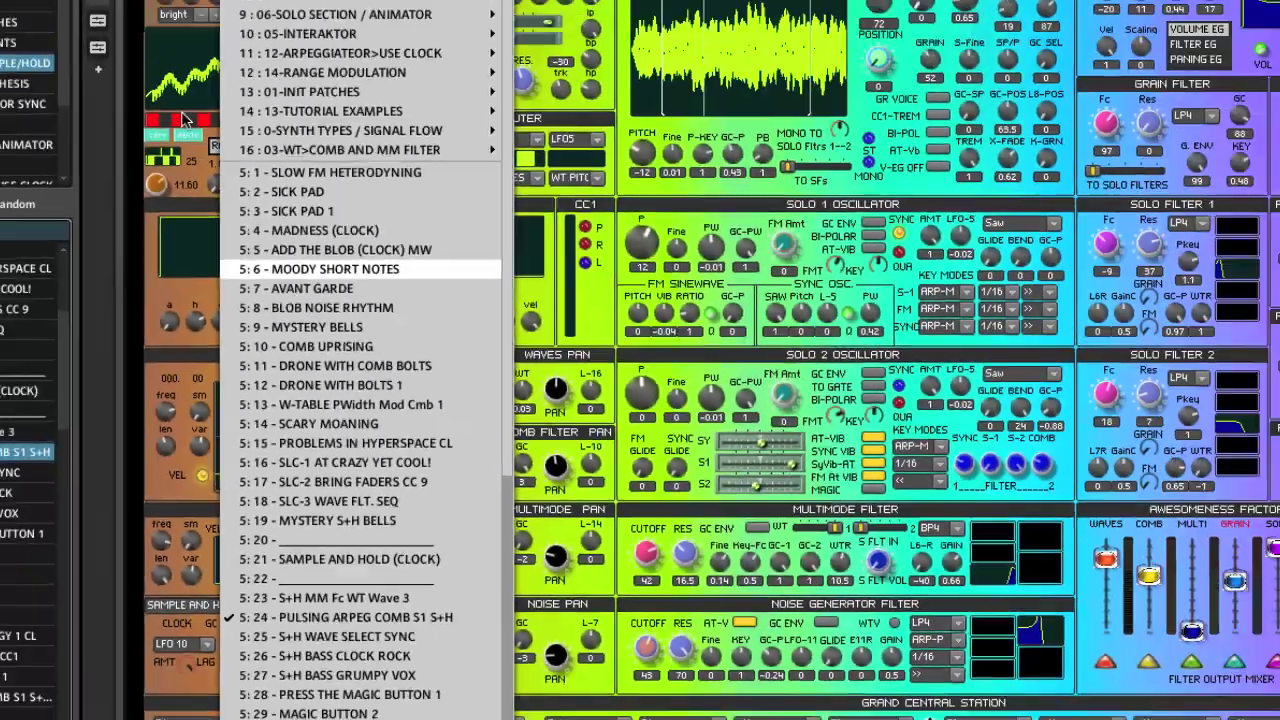
click(785, 545)
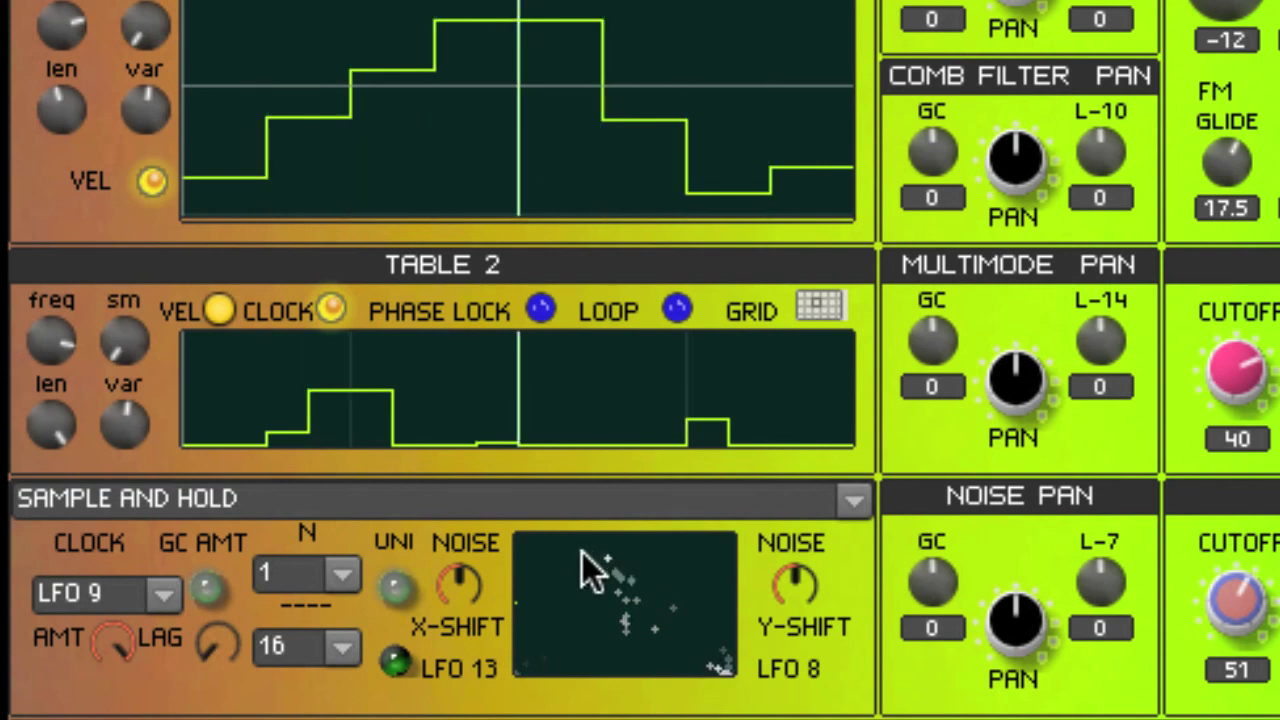
Reduce the Sample and Hold AMT to narrow its output range, and return it to maximum
drag(107, 644, 110, 715)
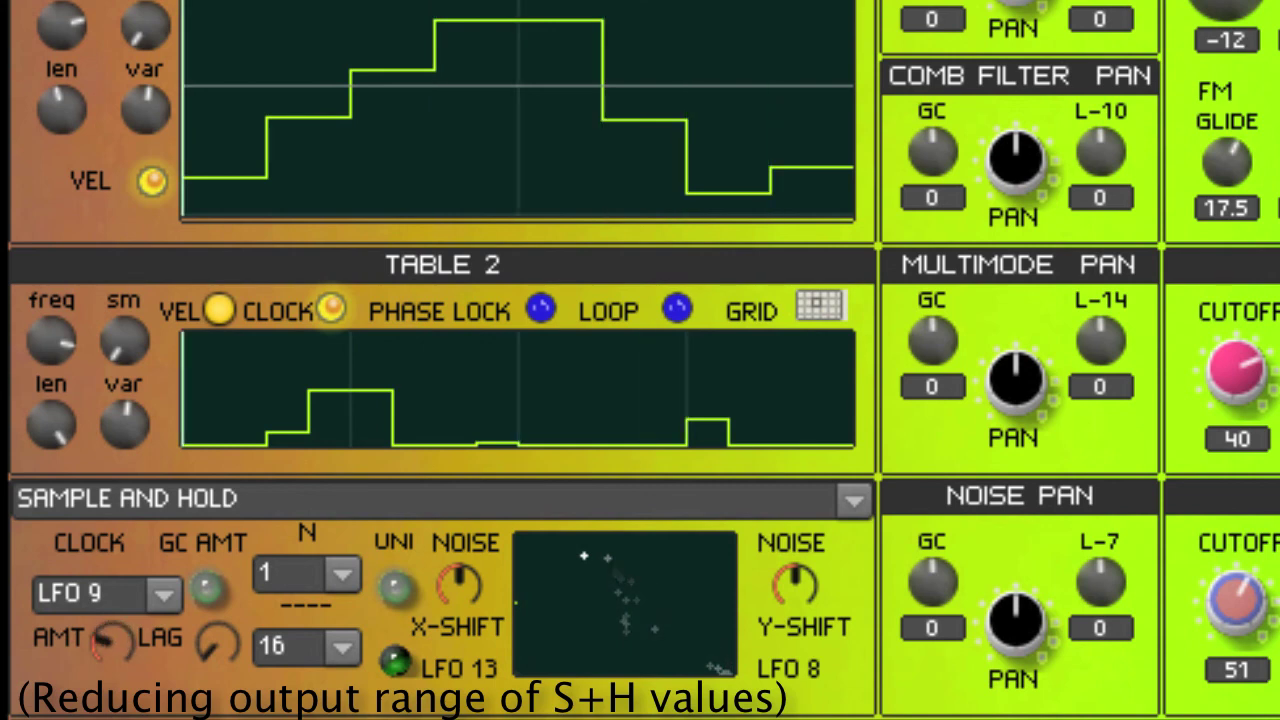
drag(102, 655, 102, 625)
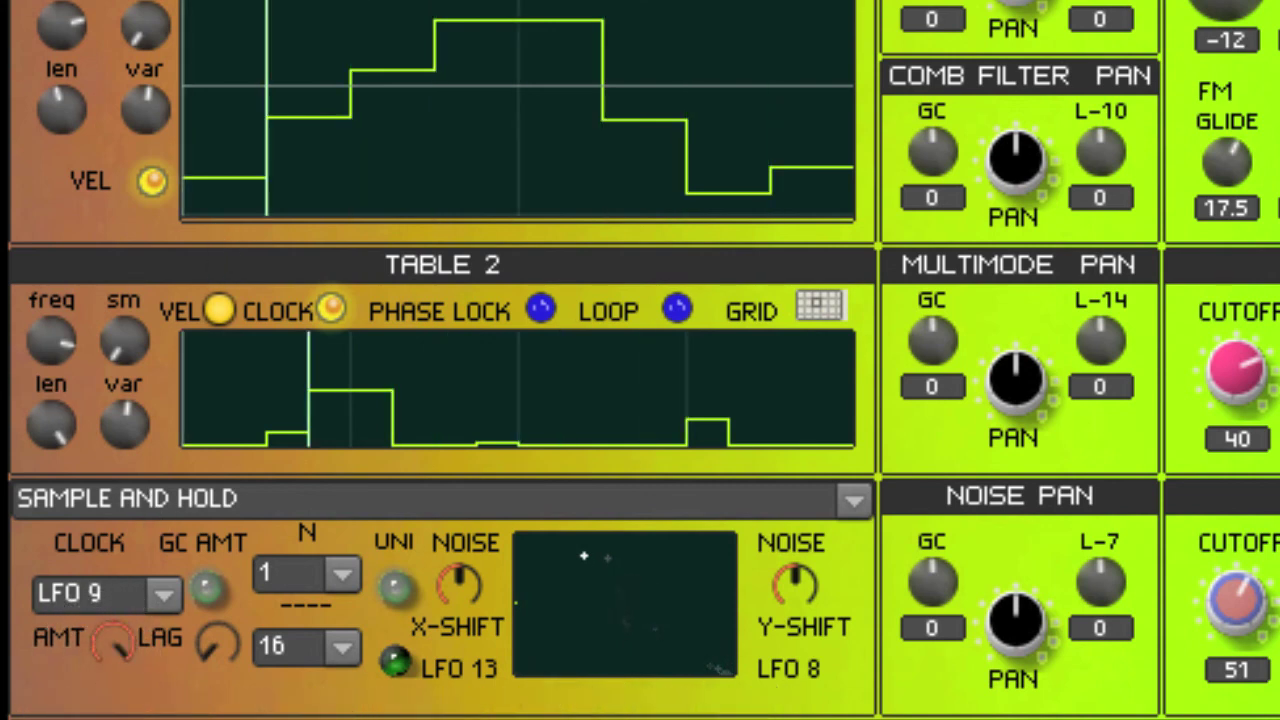